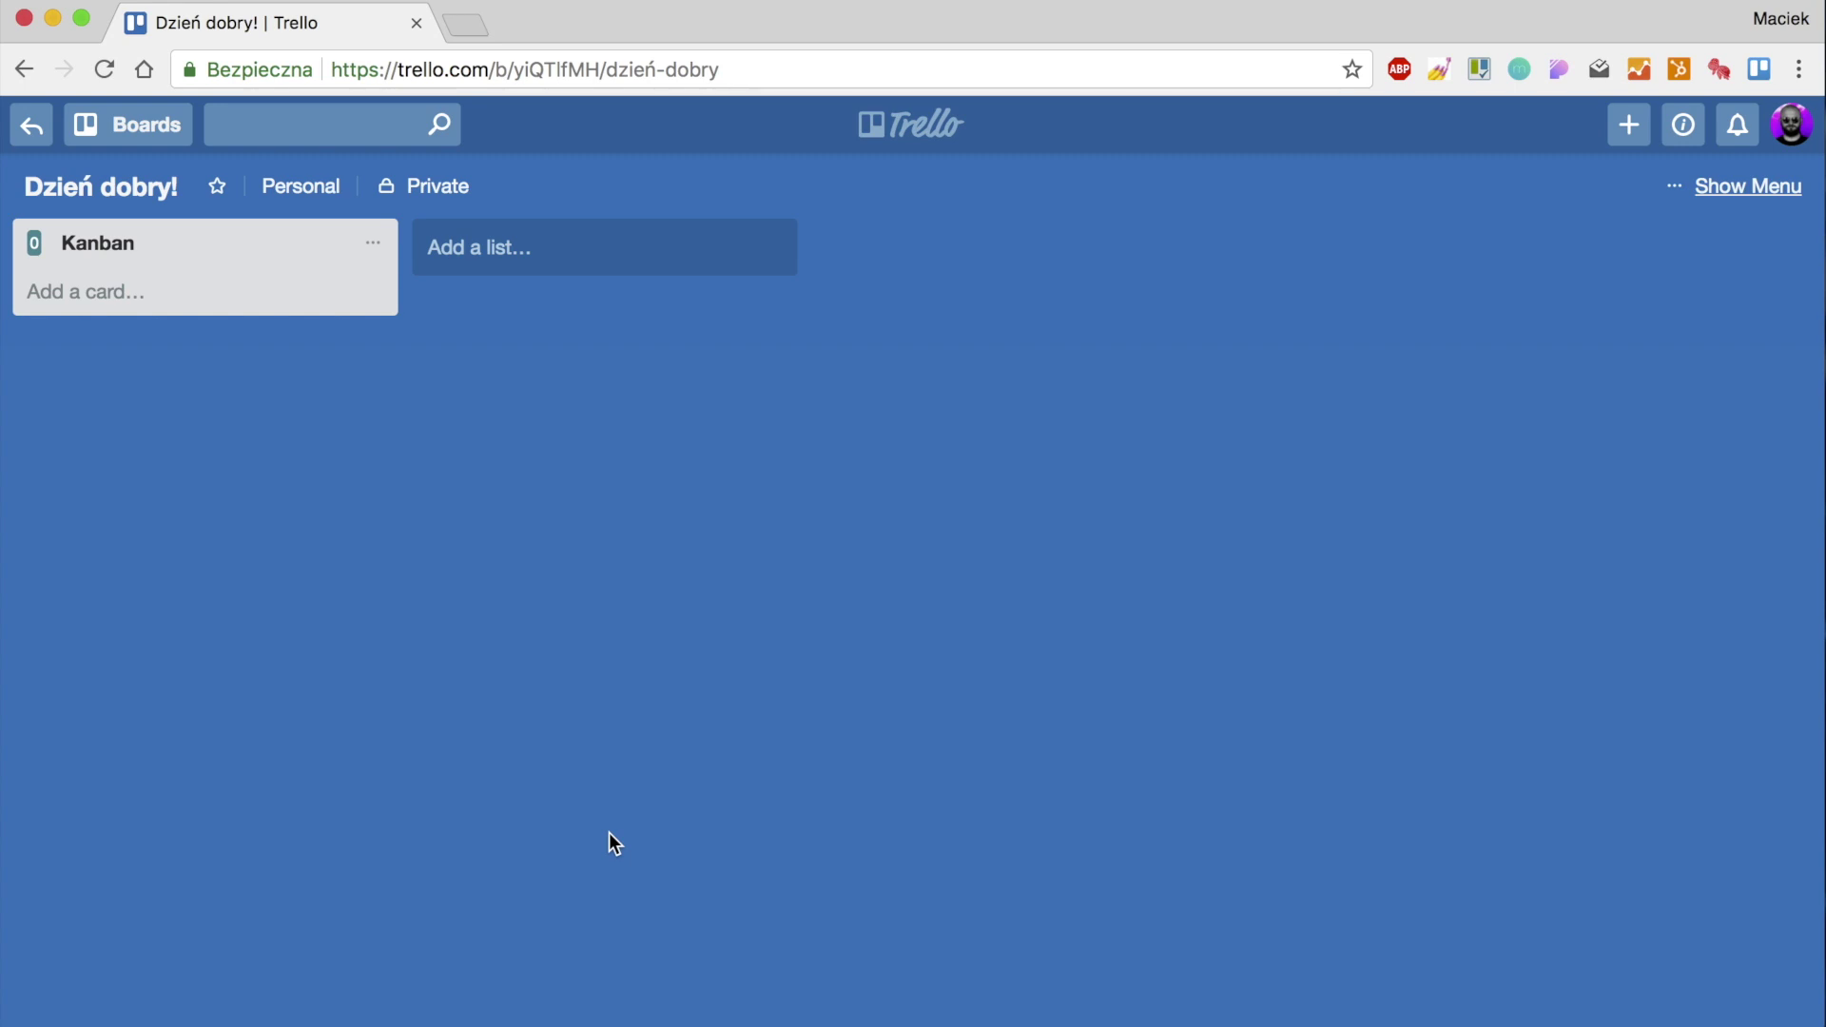
Create the lists Poniedziałek, Wtorek and Środa.
{"action": "type", "text": "Poniedziałek"}
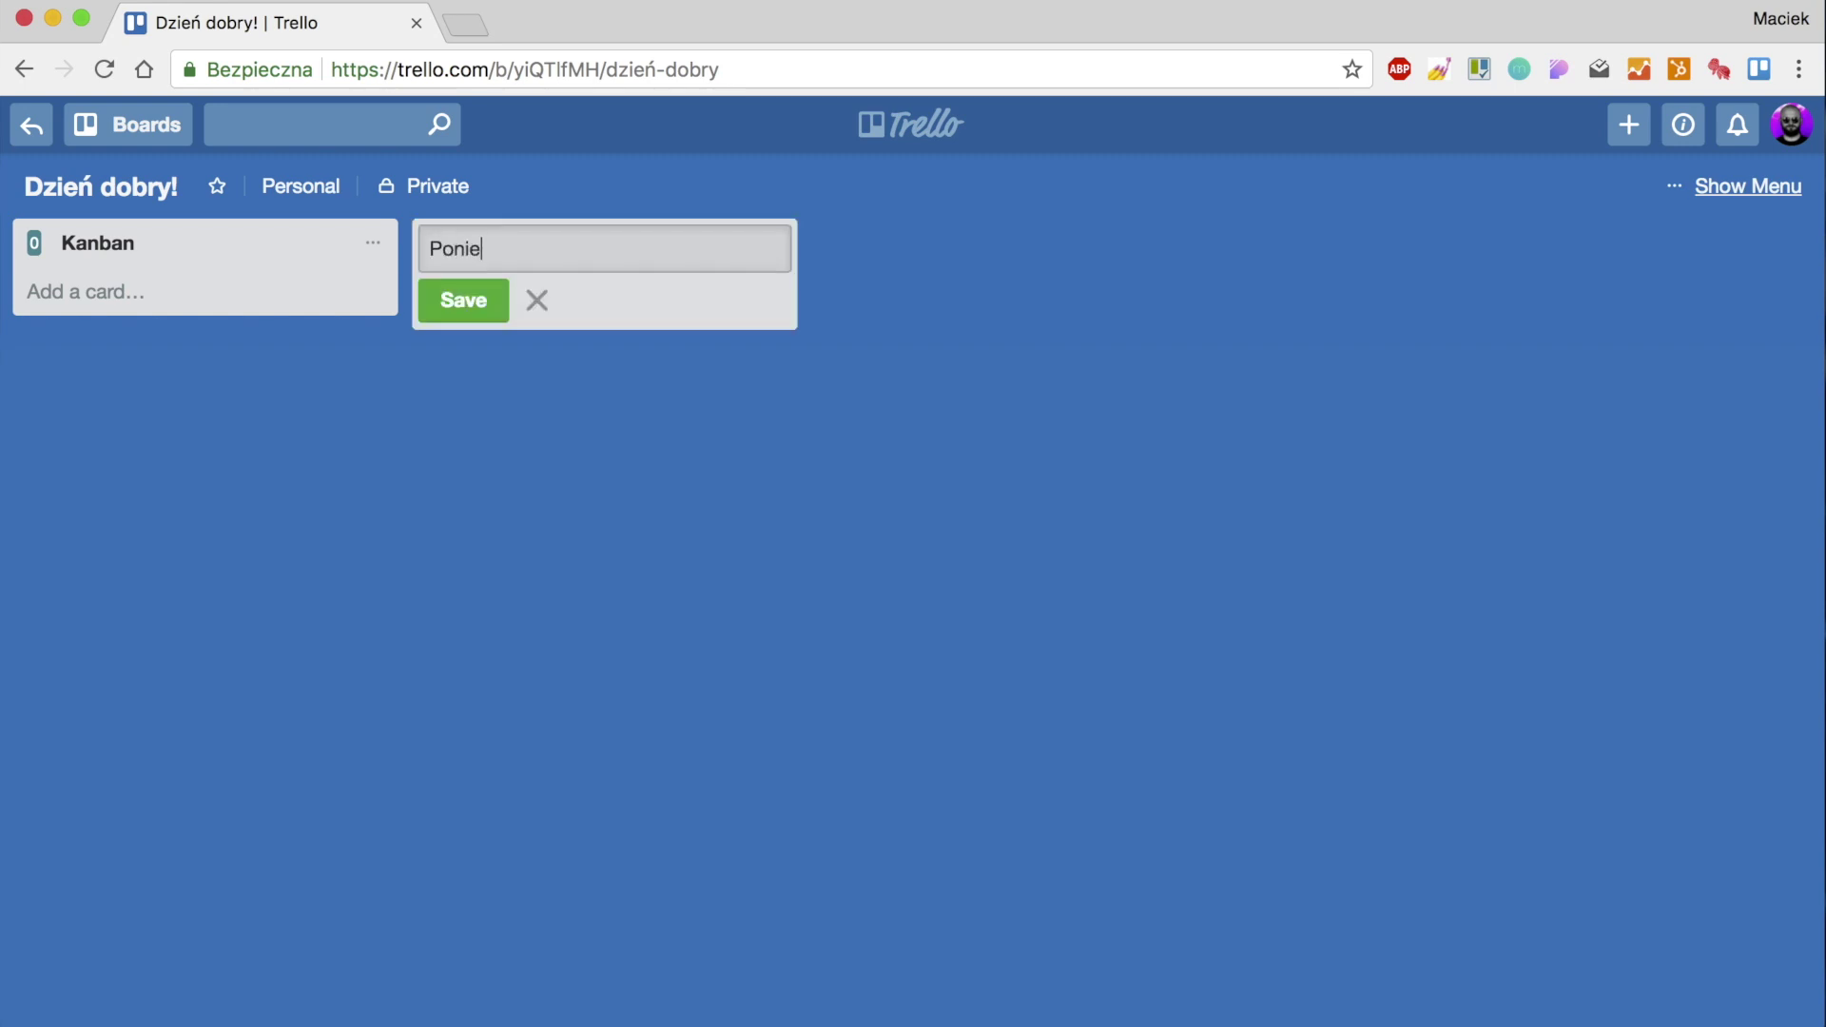
{"action": "key", "text": "Return"}
{"action": "type", "text": "Wtorek"}
{"action": "key", "text": "Return"}
{"action": "type", "text": "Środa"}
{"action": "key", "text": "Return"}
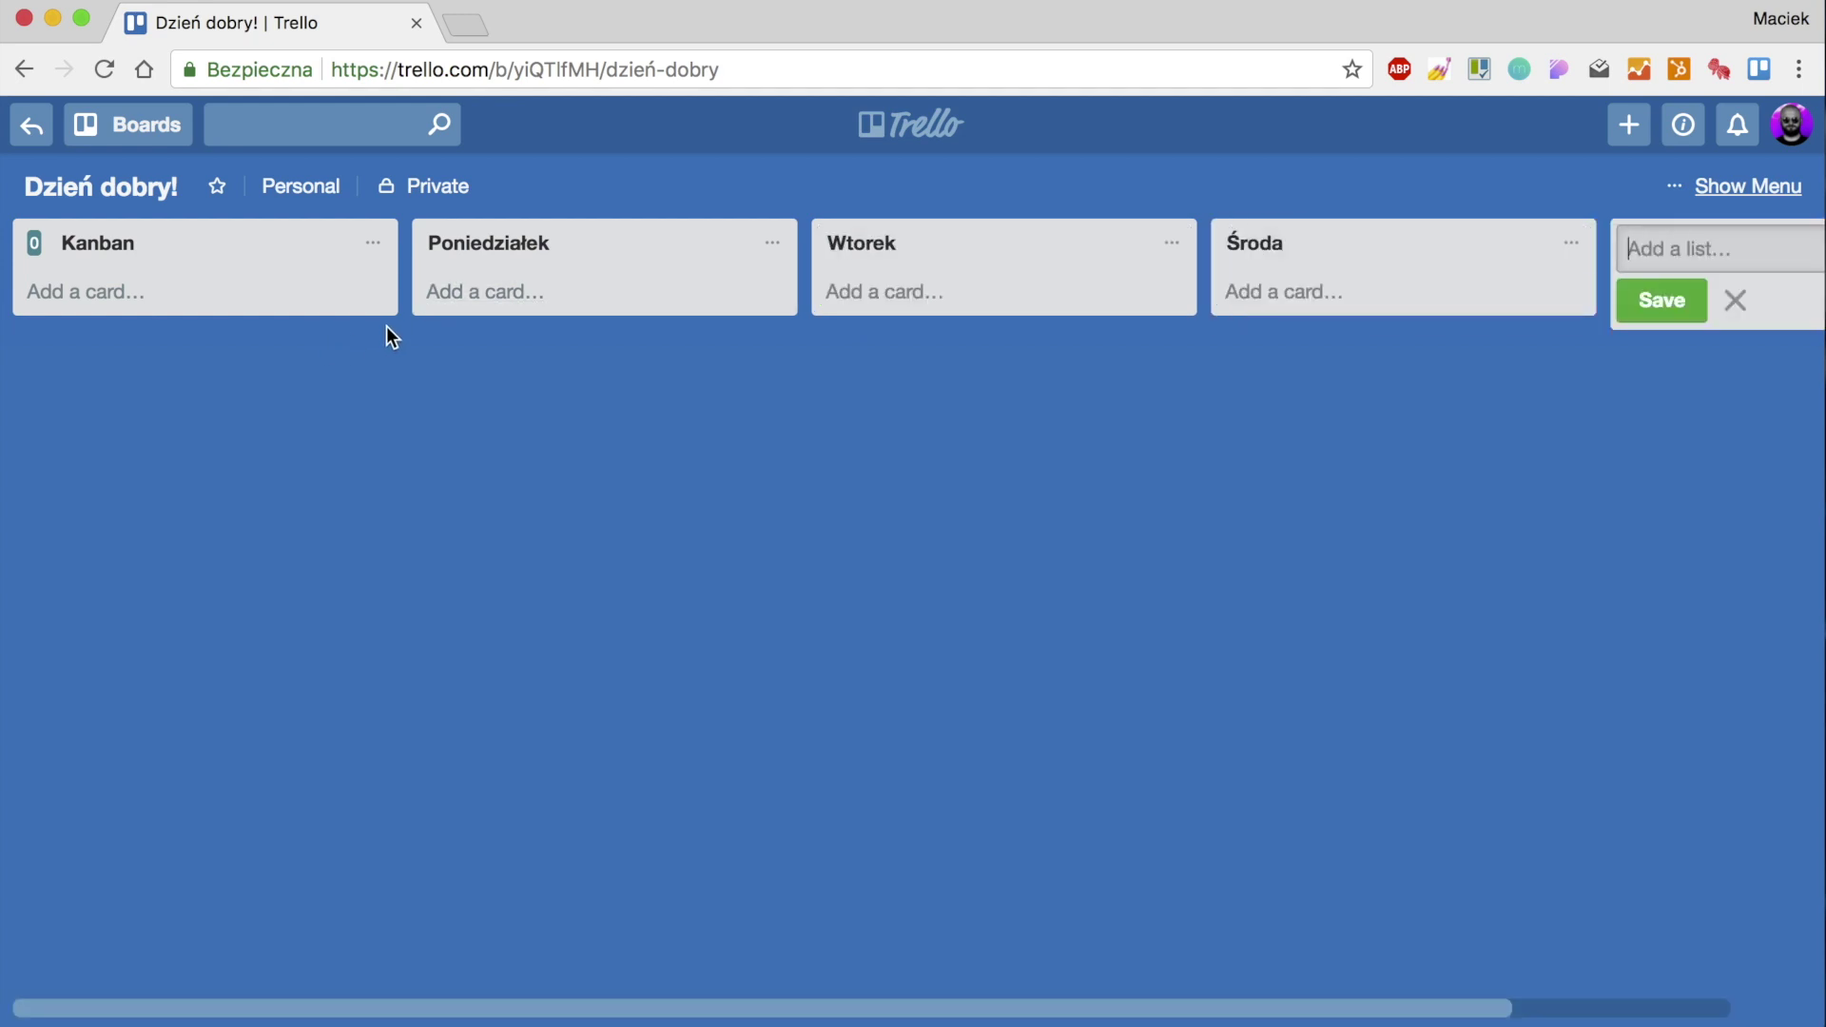
Add cards 'Wynieść śmieci' and 'Napisać raport' to Poniedziałek, discarding the extra empty card.
{"action": "left_click", "coordinate": [526, 291]}
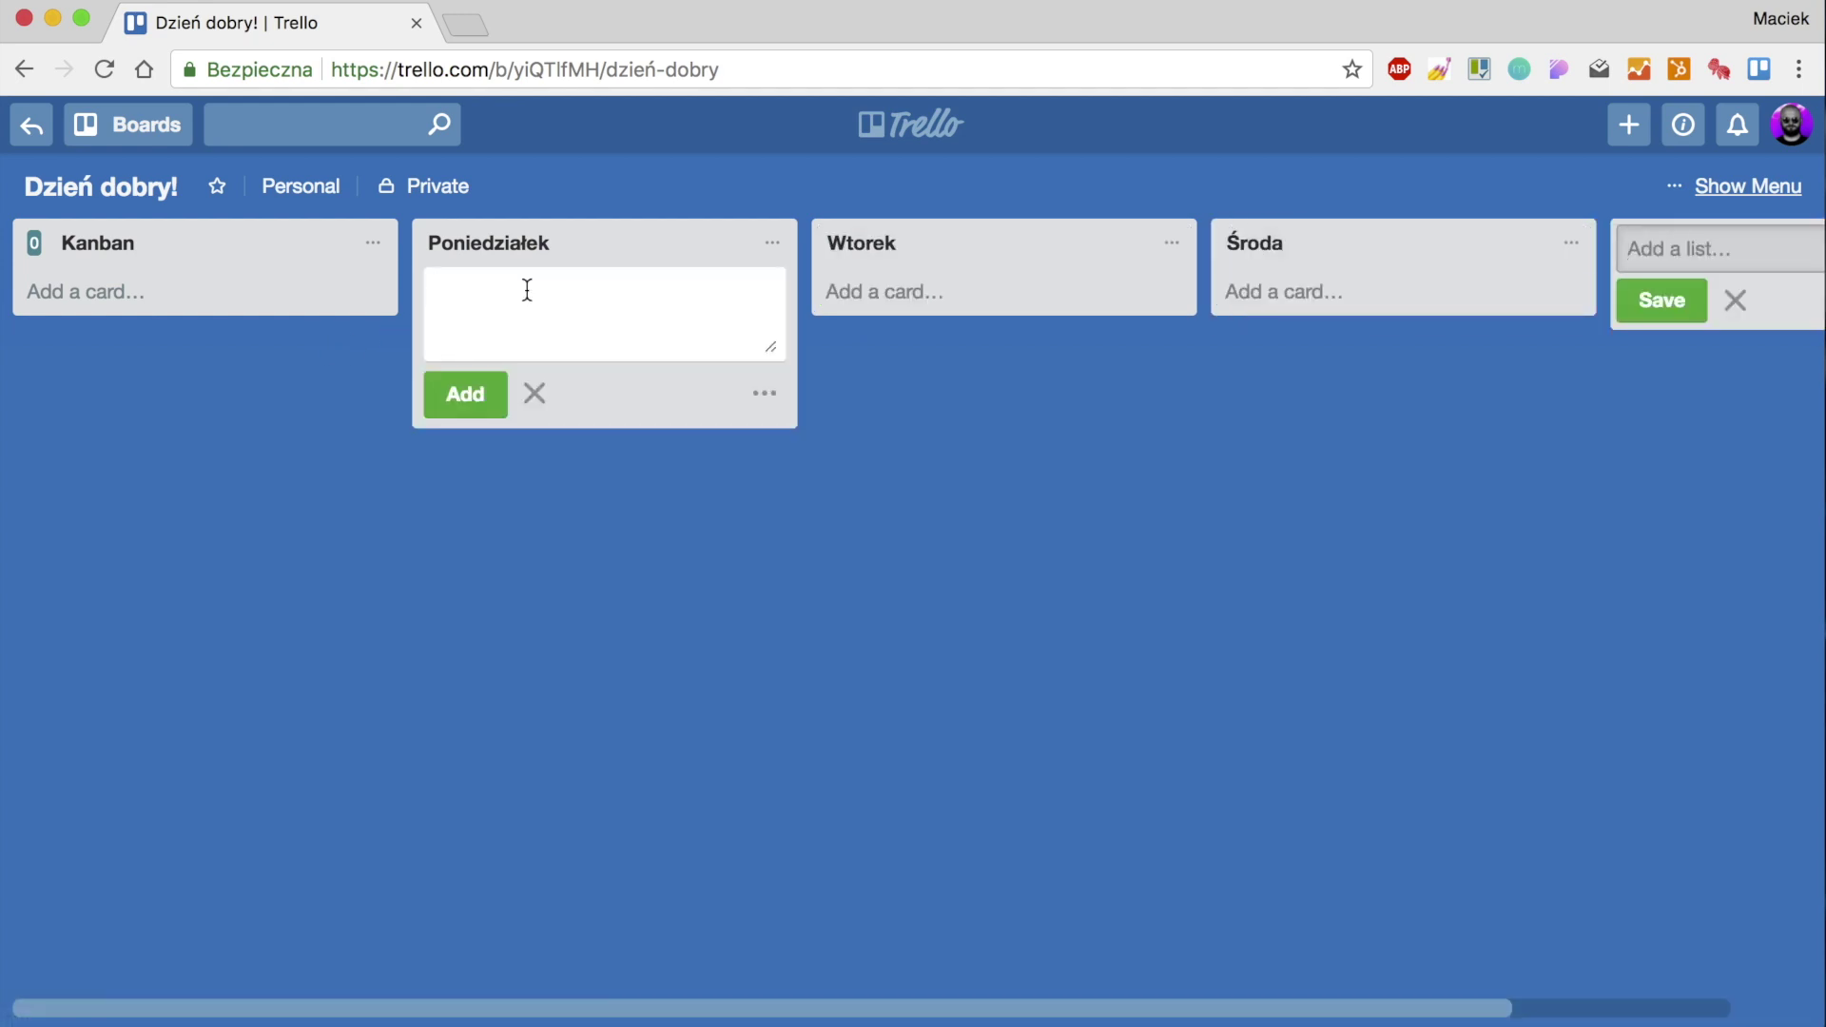
{"action": "type", "text": "Wynieść śmieci"}
{"action": "key", "text": "Return"}
{"action": "type", "text": "Napisać raport"}
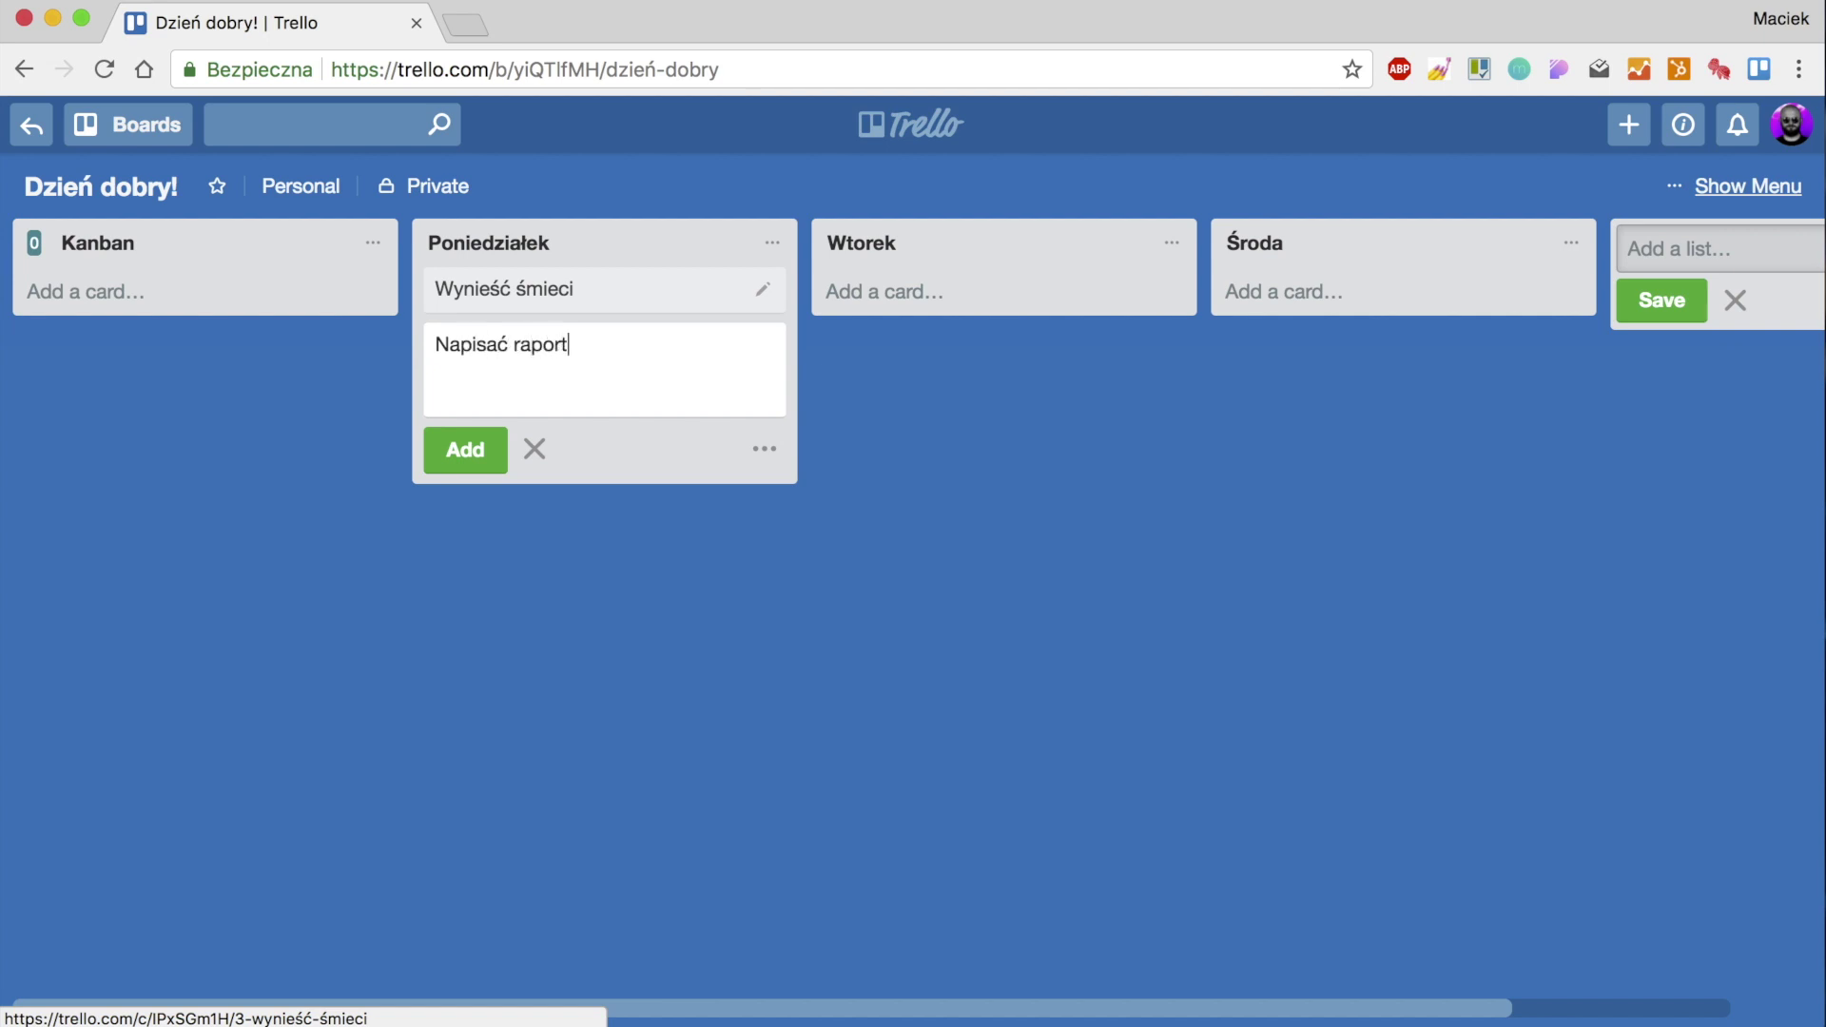
{"action": "key", "text": "Return"}
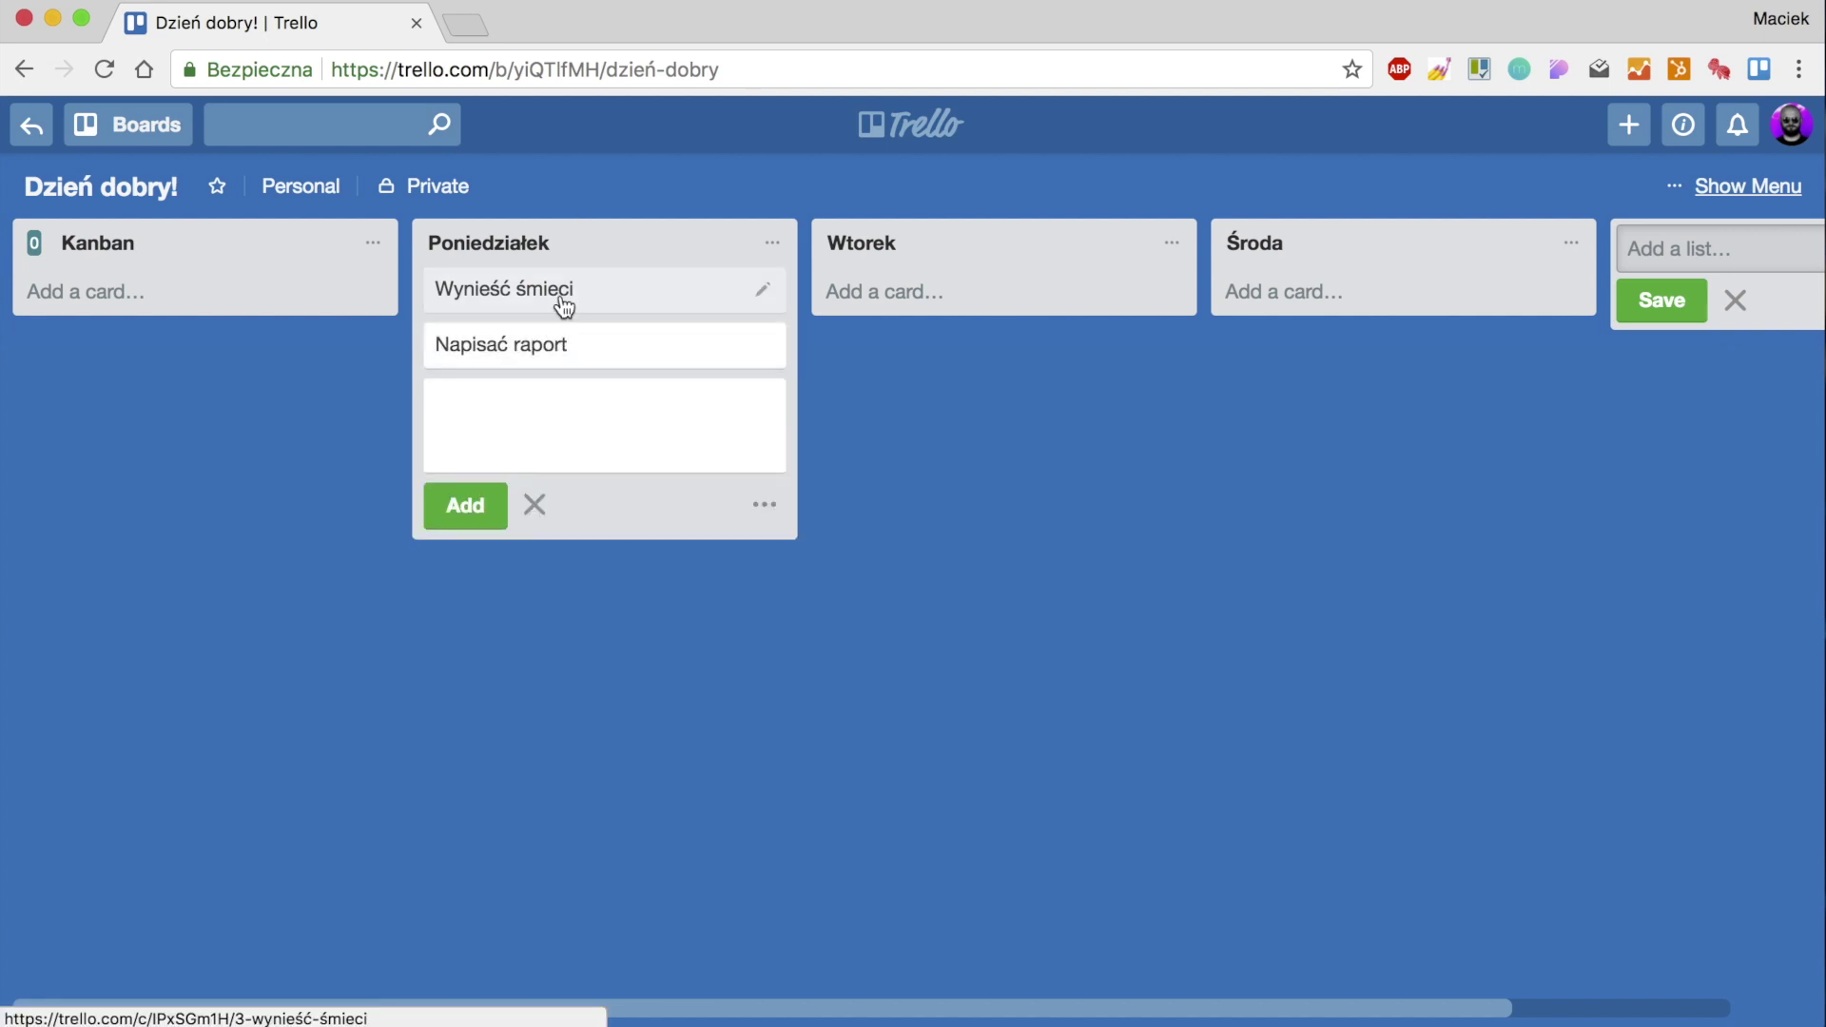
{"action": "type", "text": "I"}
{"action": "key", "text": "BackSpace"}
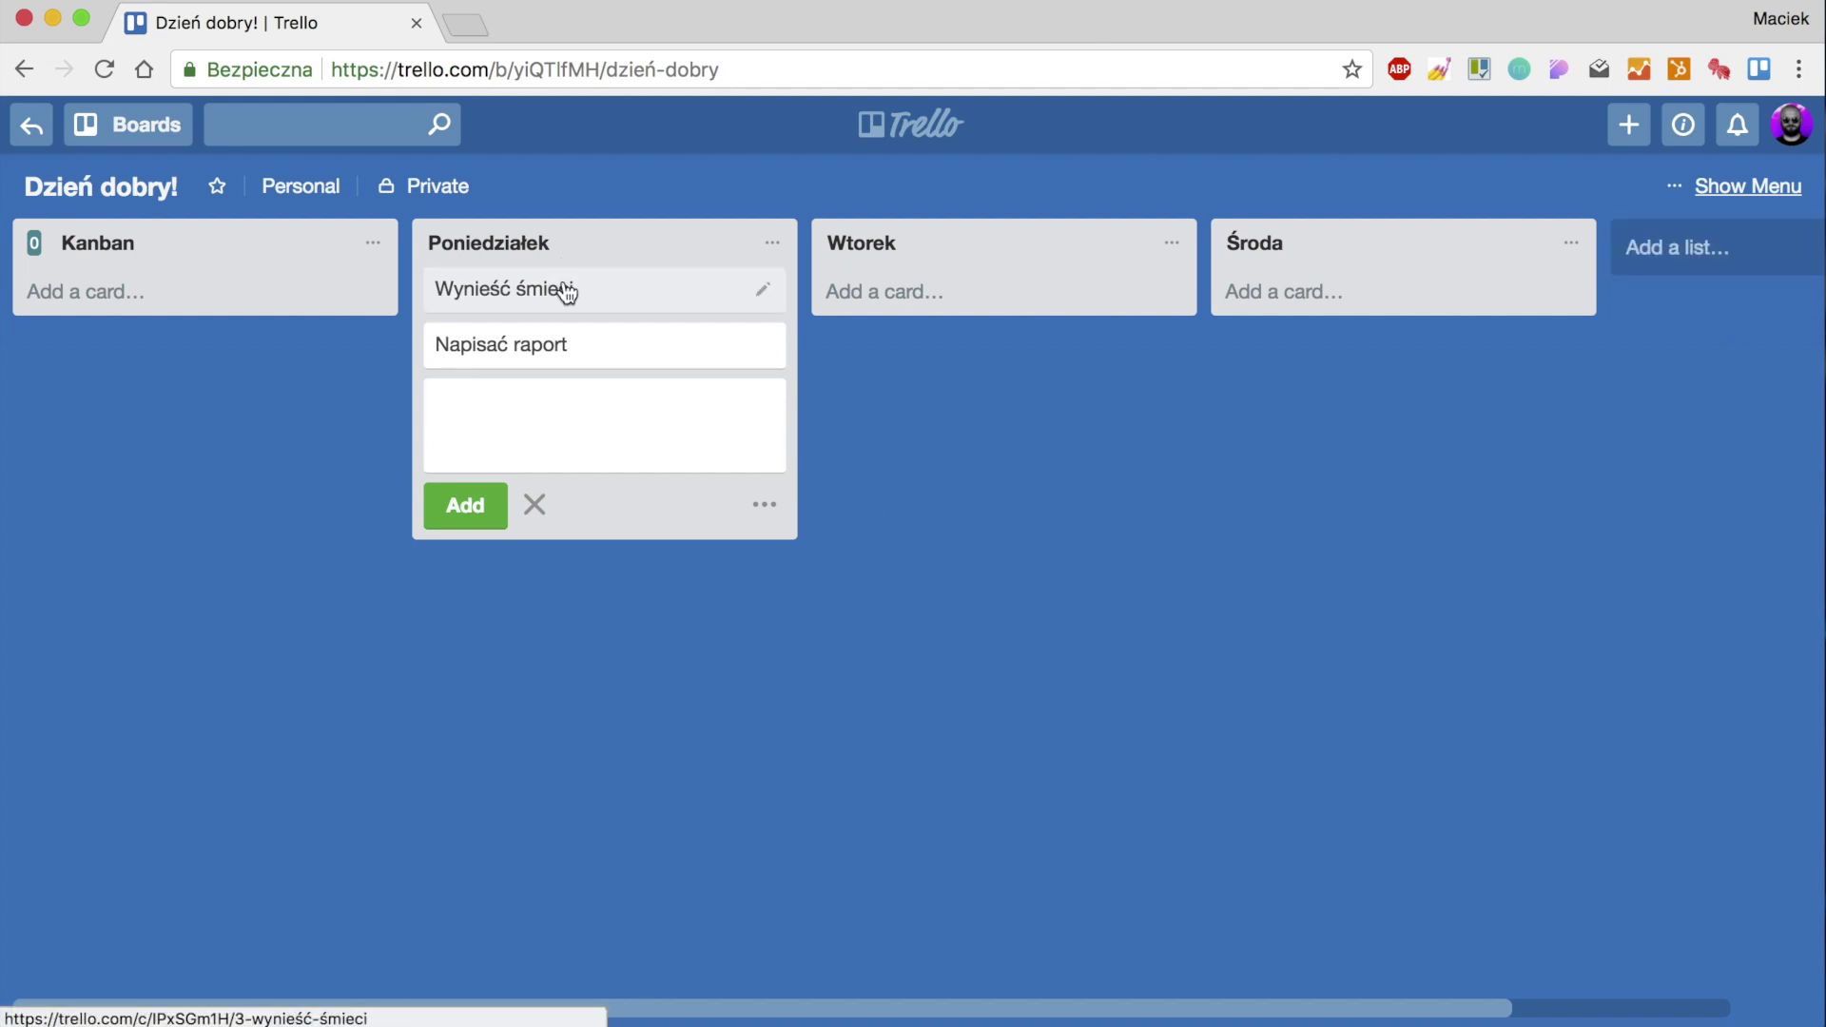
{"action": "left_click", "coordinate": [947, 506]}
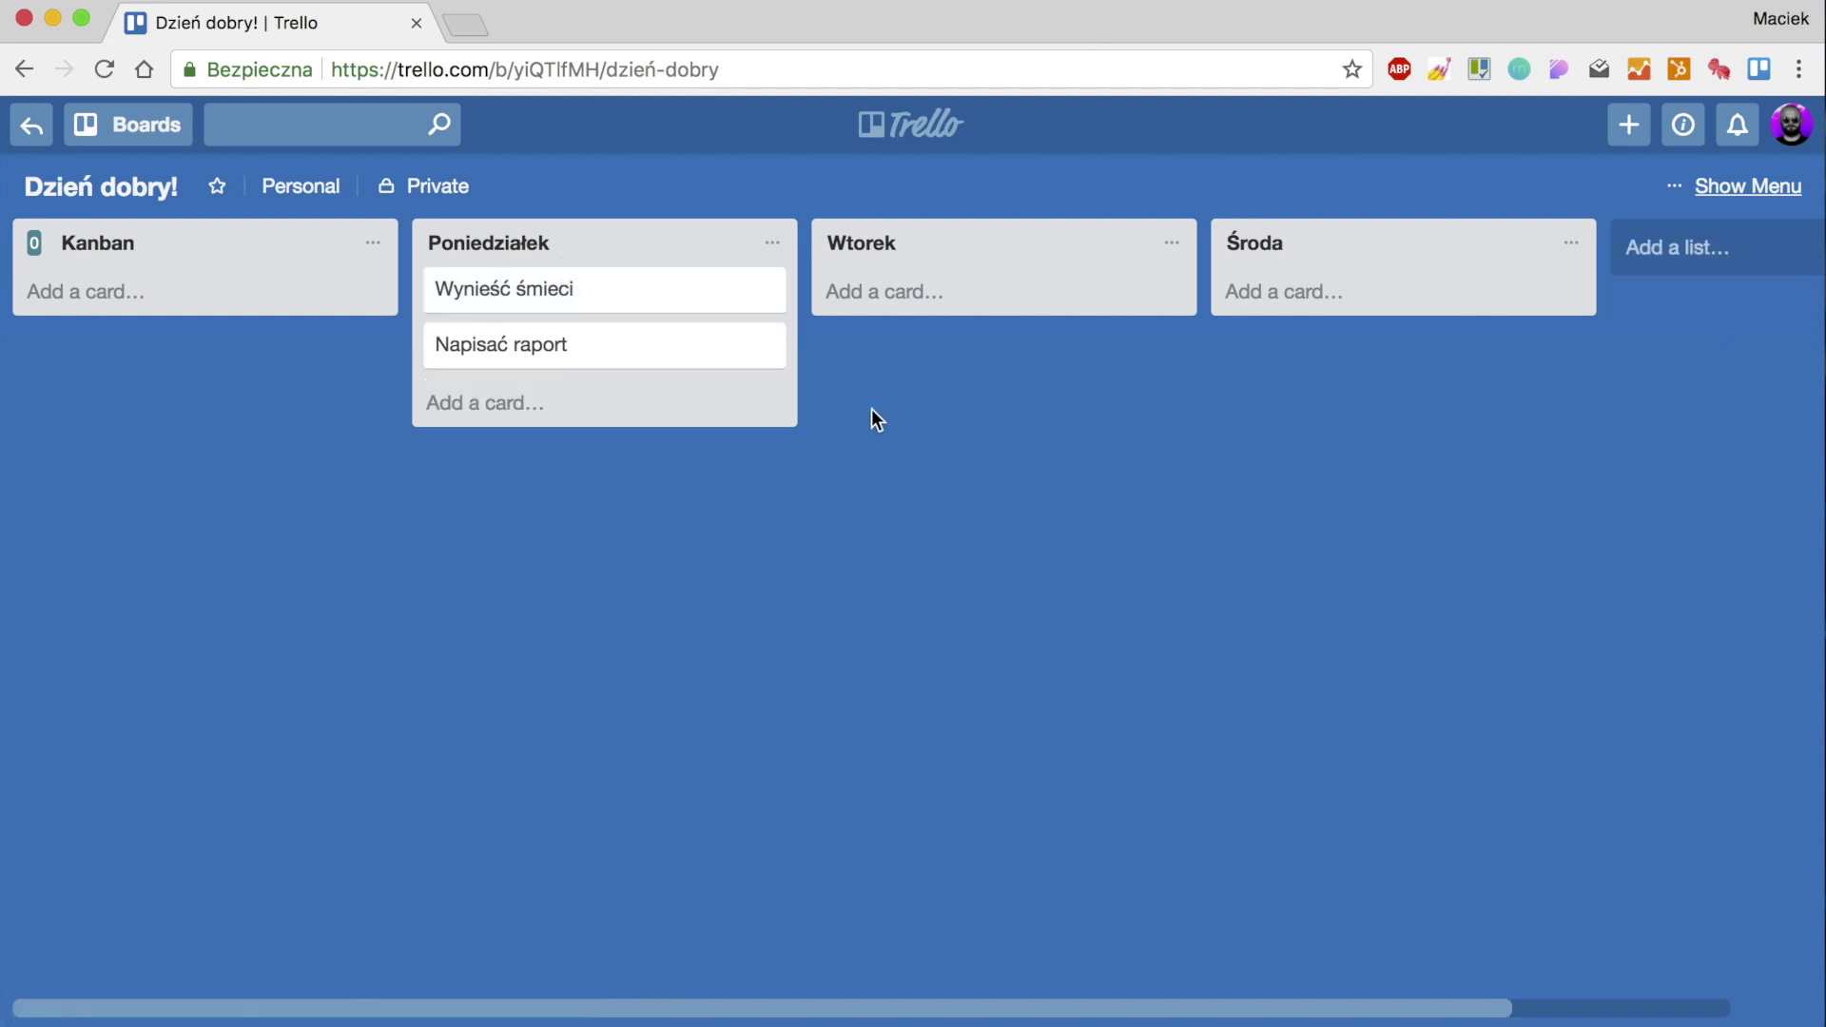
Tag Wynieść śmieci with the blue label and rename that label to 'prywatne'.
{"action": "key", "text": "l"}
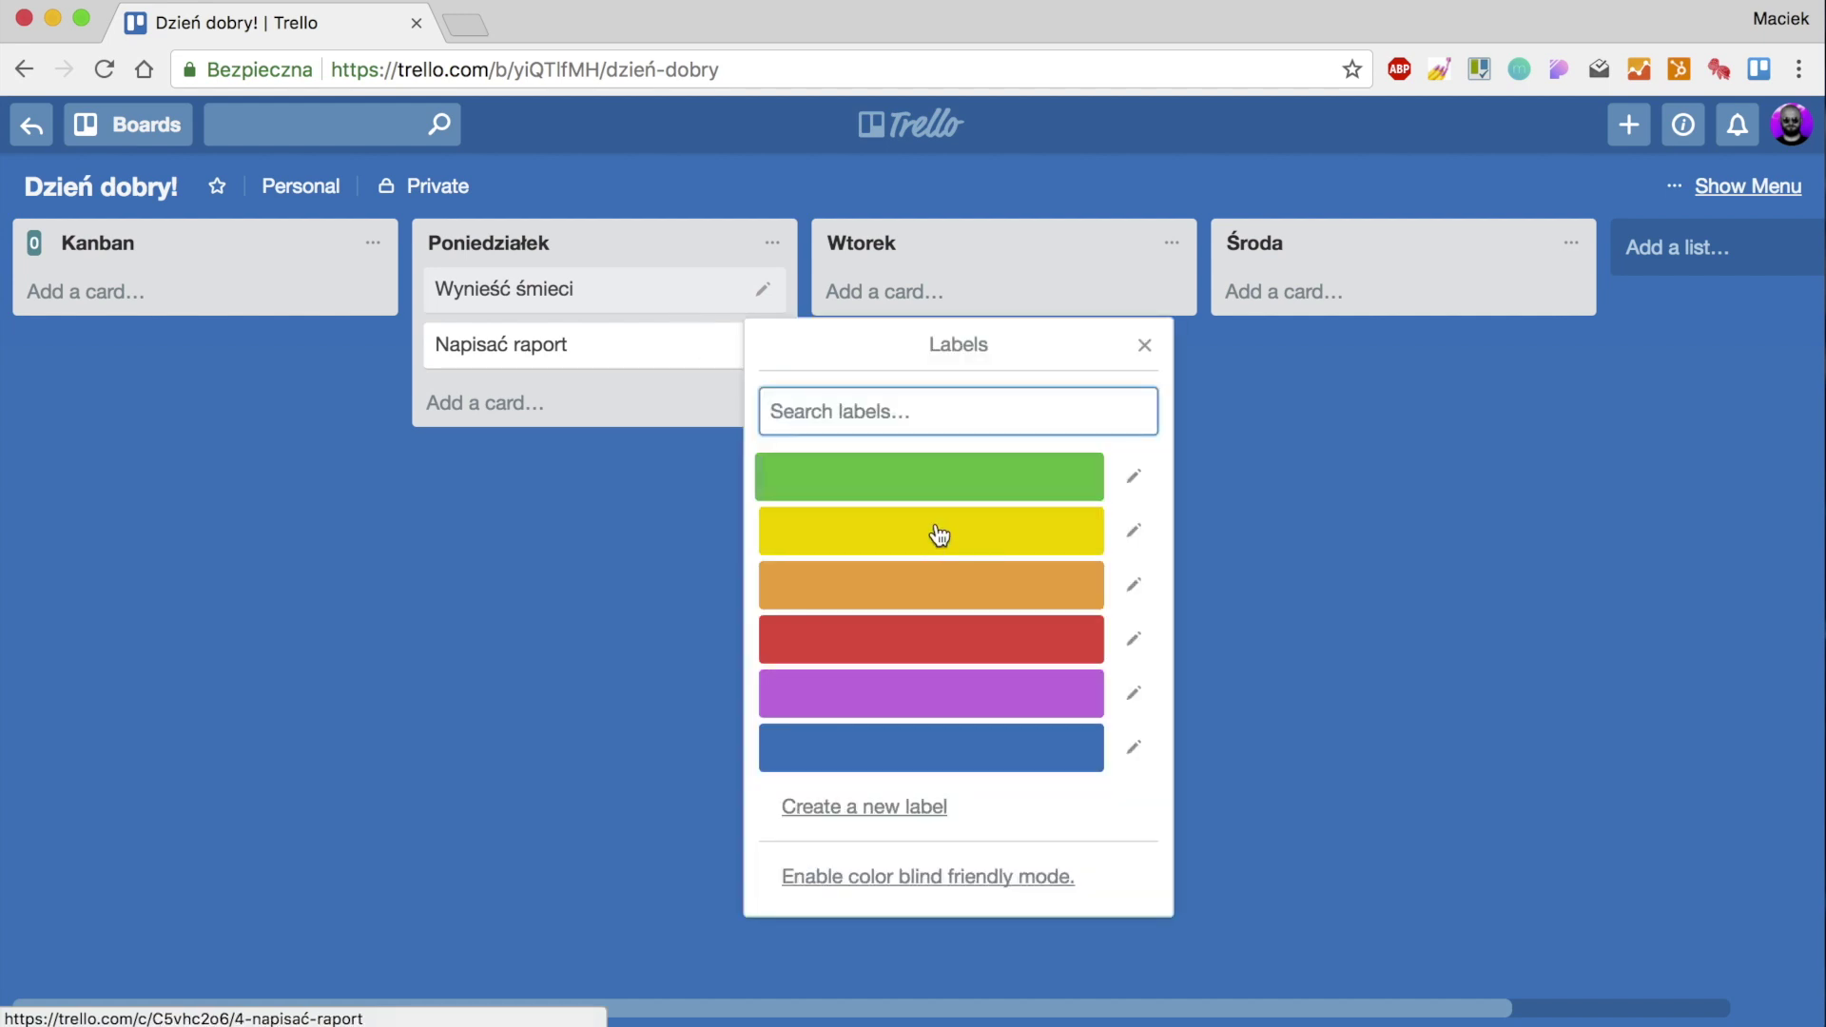
{"action": "left_click", "coordinate": [951, 643]}
{"action": "left_click", "coordinate": [761, 747]}
{"action": "left_click", "coordinate": [1133, 746]}
{"action": "type", "text": "pr"}
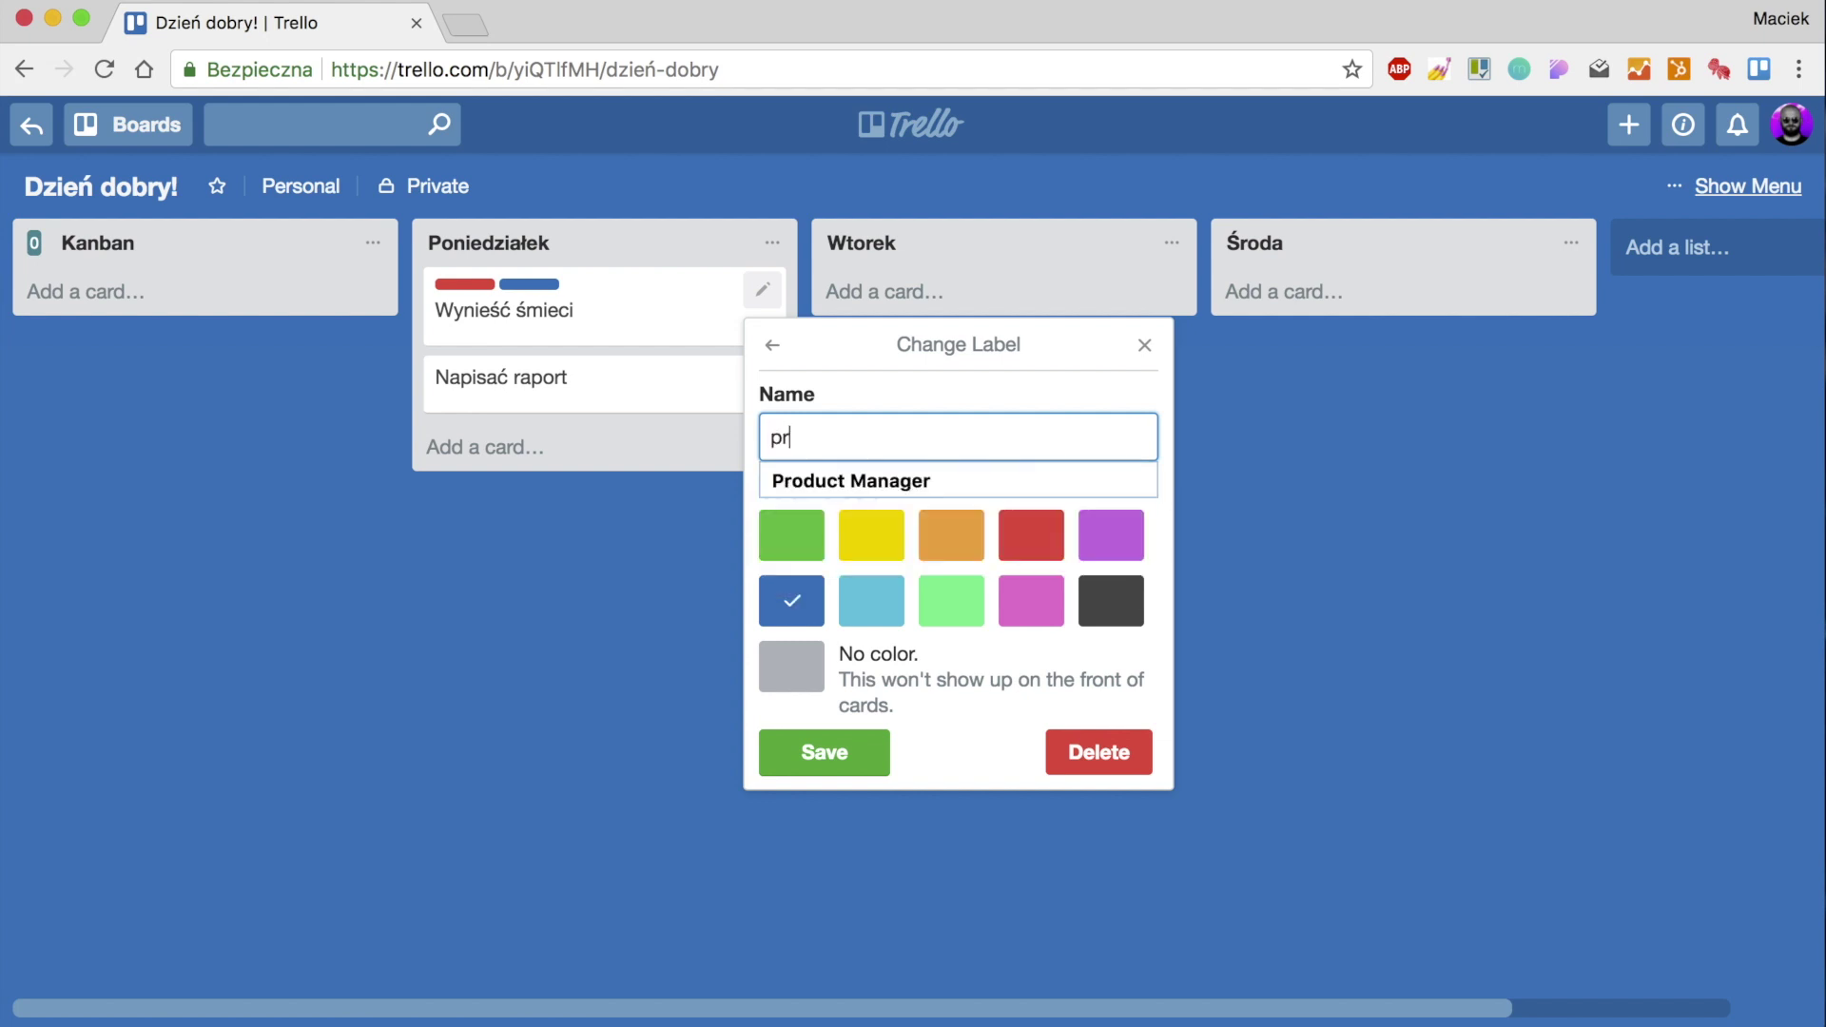
{"action": "type", "text": "ywatne"}
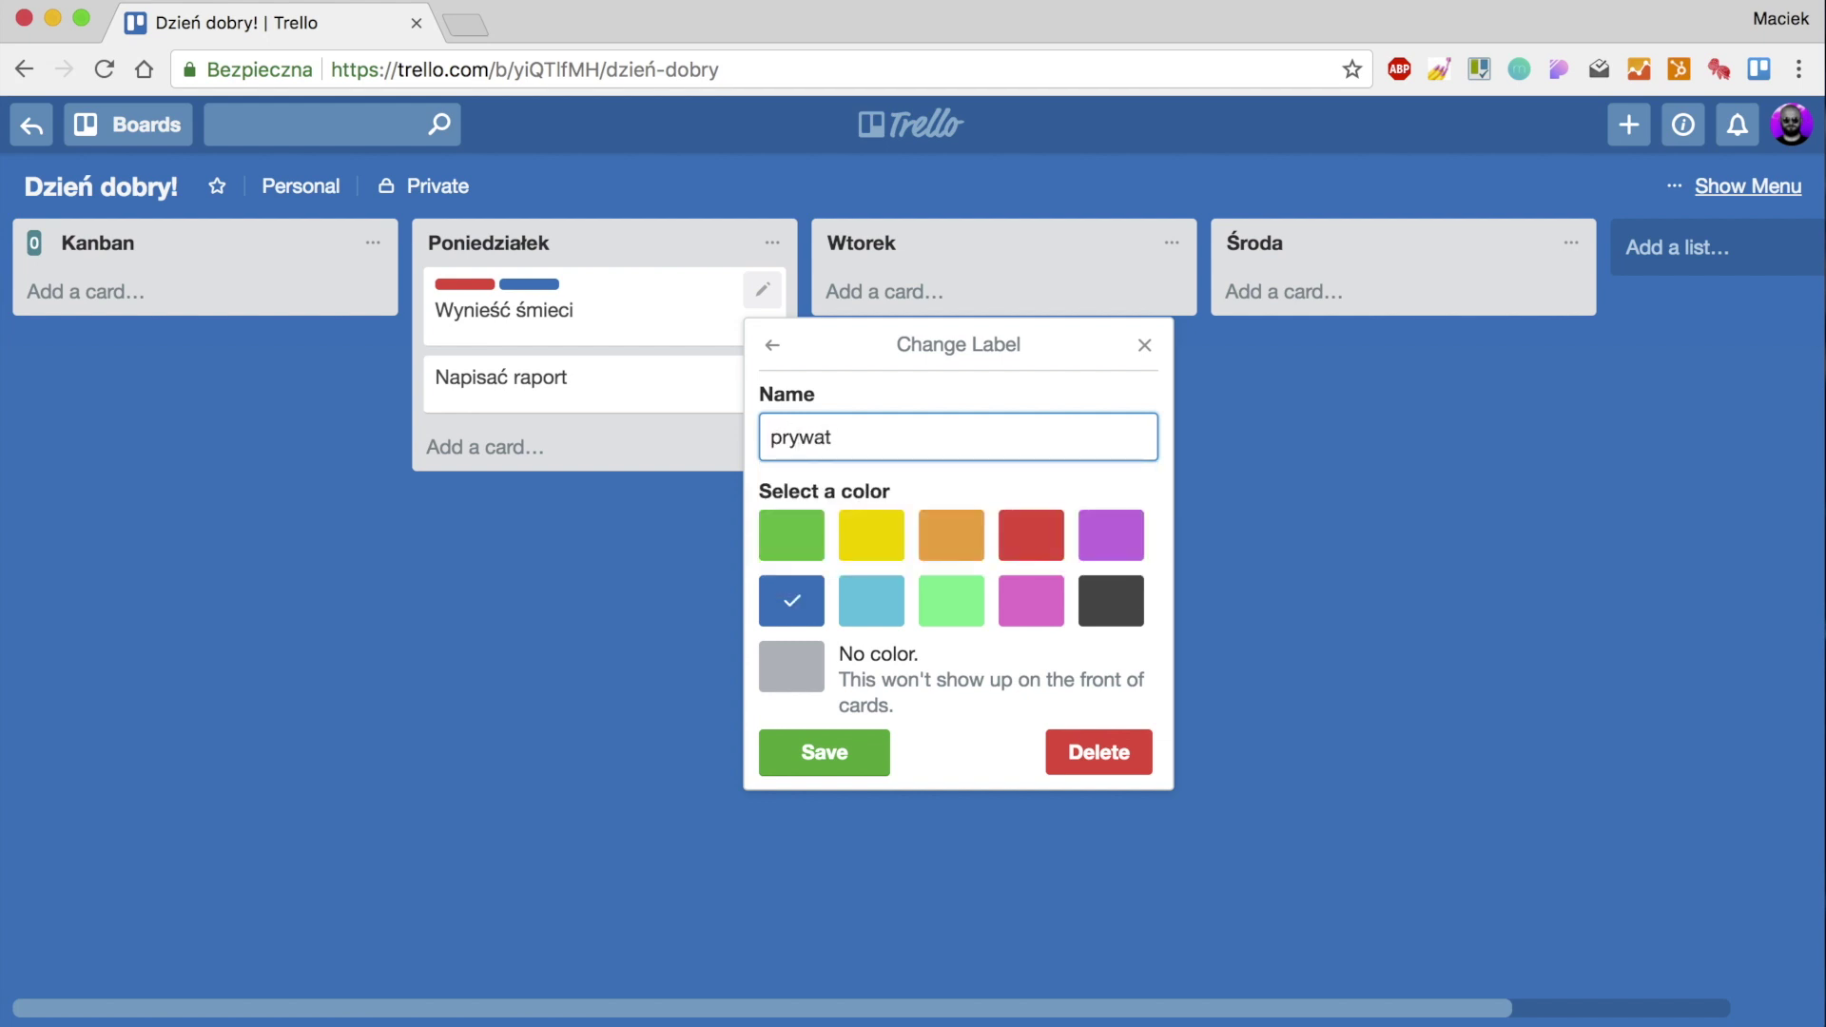
{"action": "key", "text": "Return"}
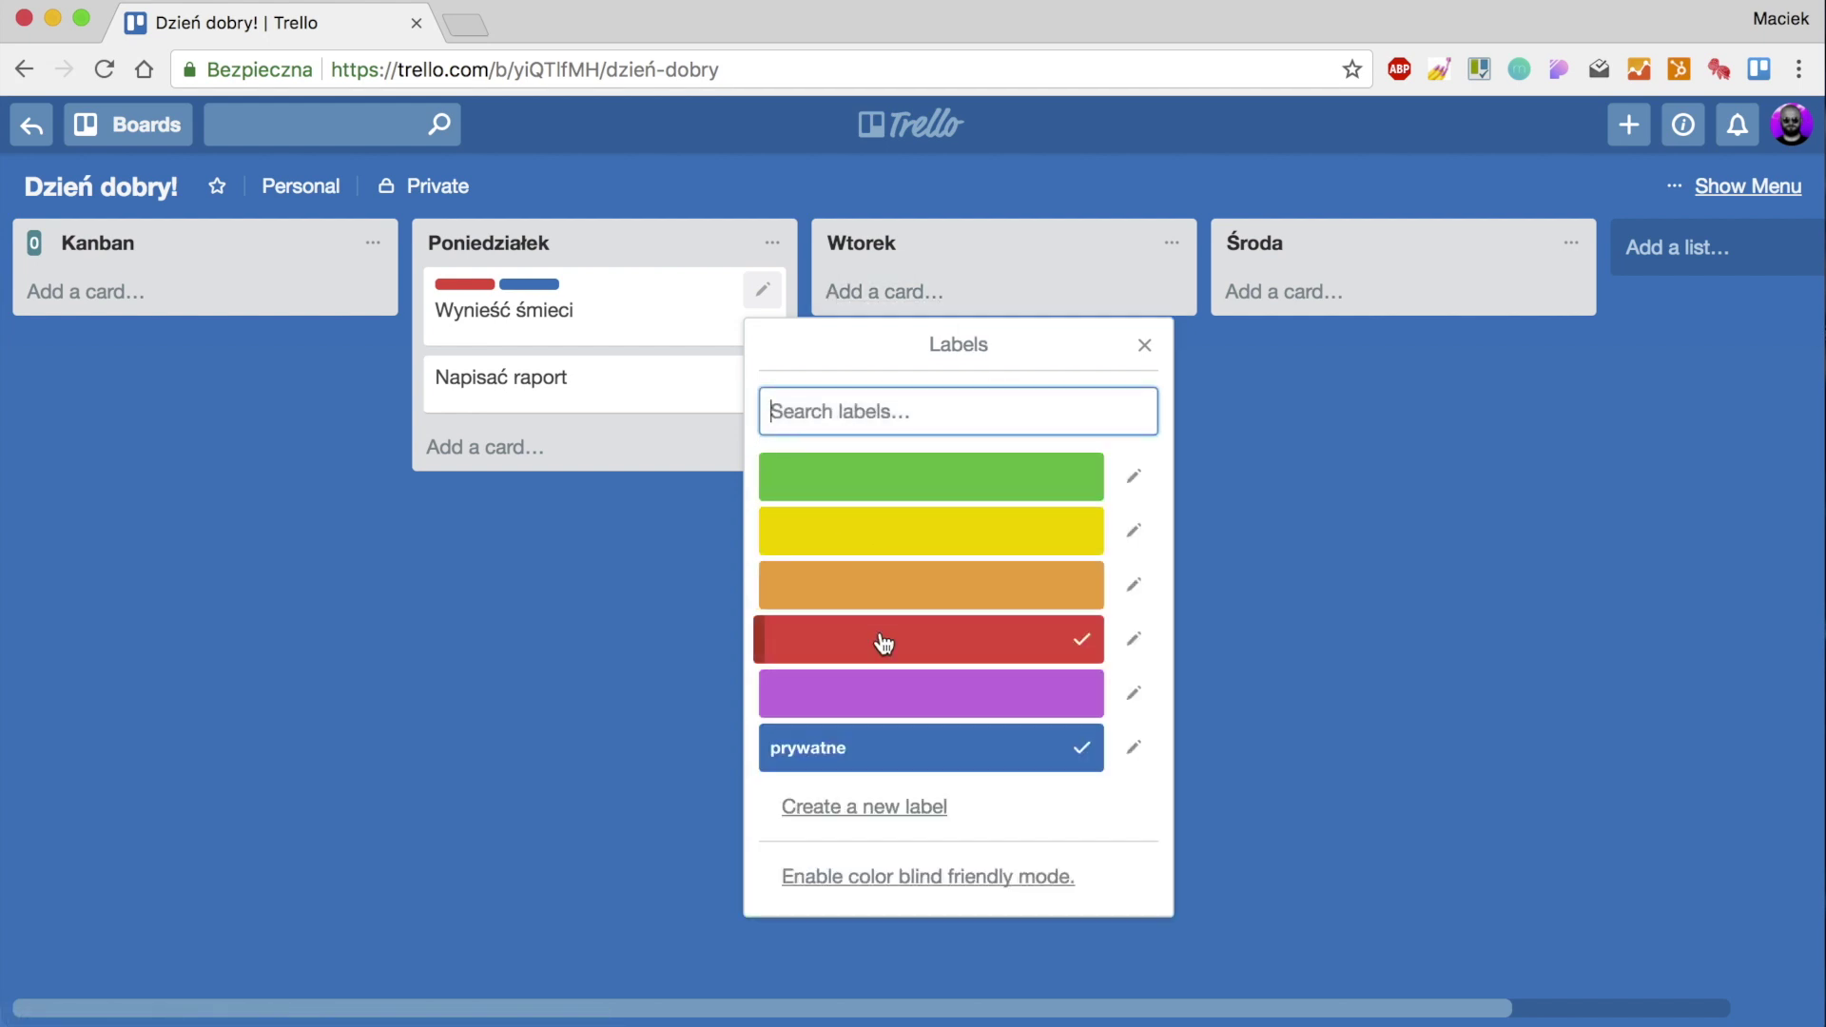
Rename the red label to 'służbowe' and close the label choices.
{"action": "left_click", "coordinate": [885, 639]}
{"action": "left_click", "coordinate": [1021, 642]}
{"action": "left_click", "coordinate": [1133, 639]}
{"action": "type", "text": "służbowe"}
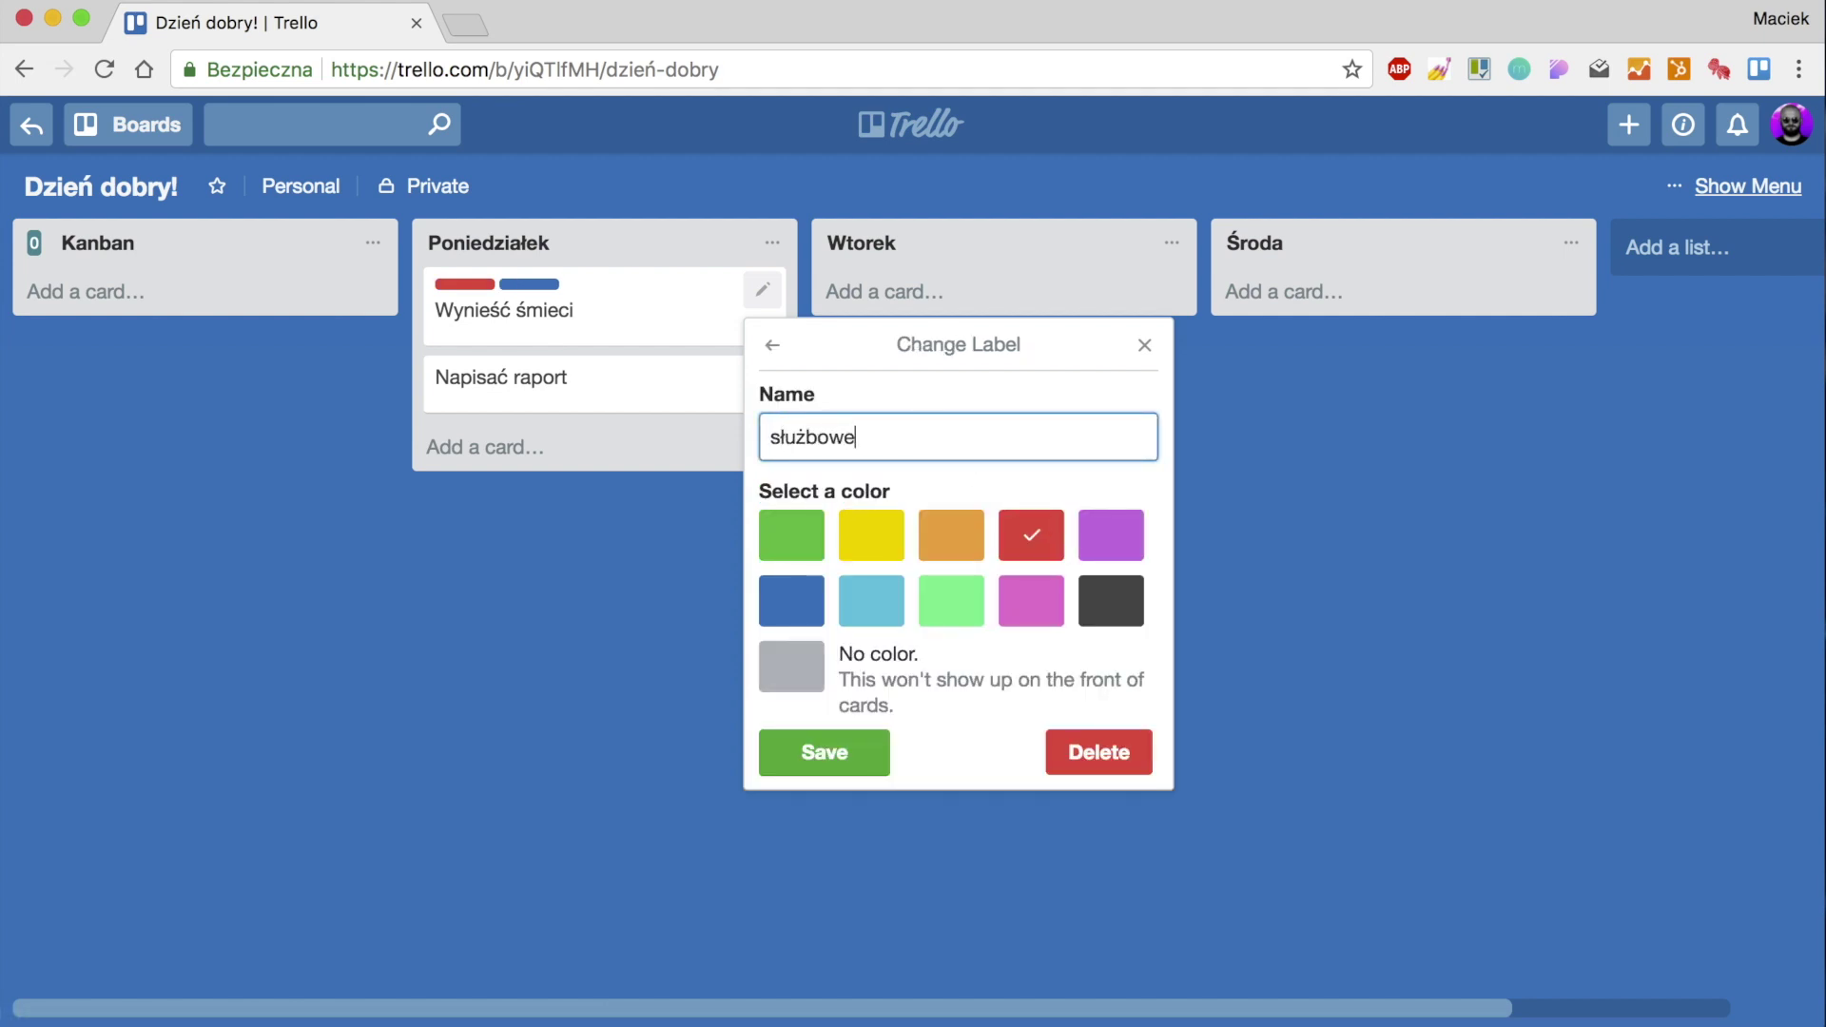
{"action": "key", "text": "Return"}
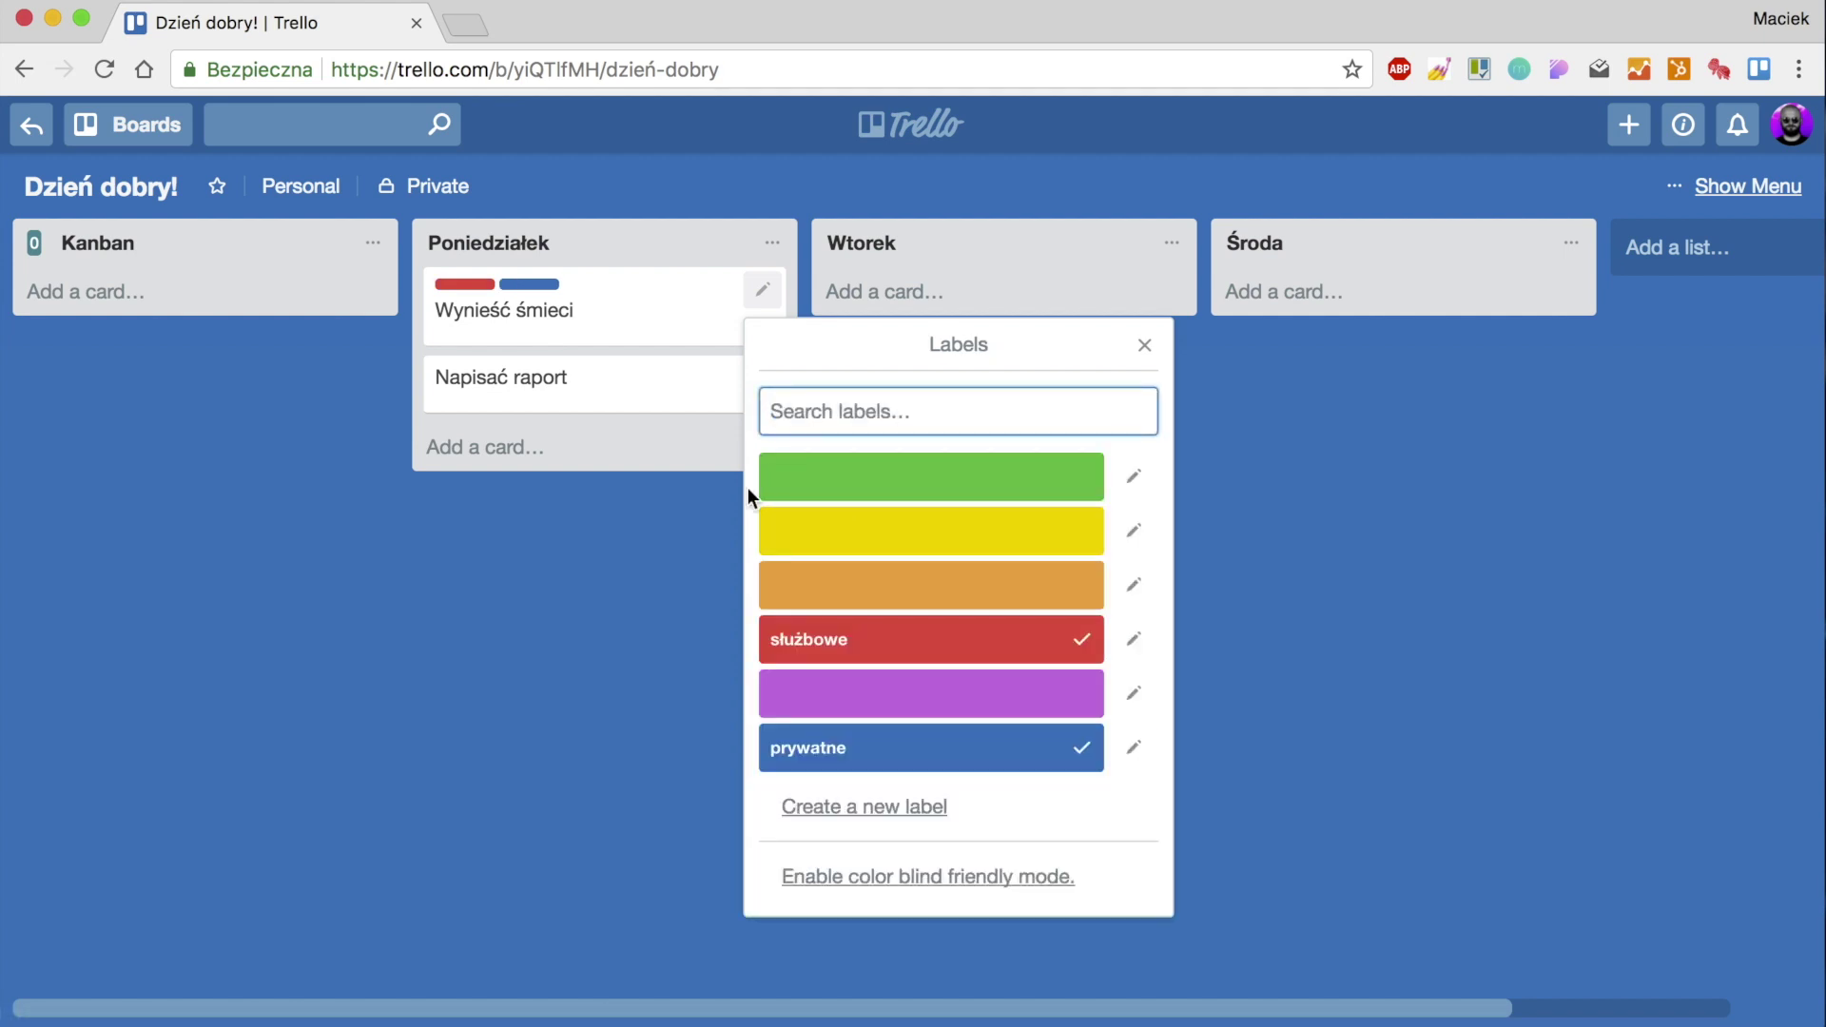
{"action": "left_click", "coordinate": [561, 586]}
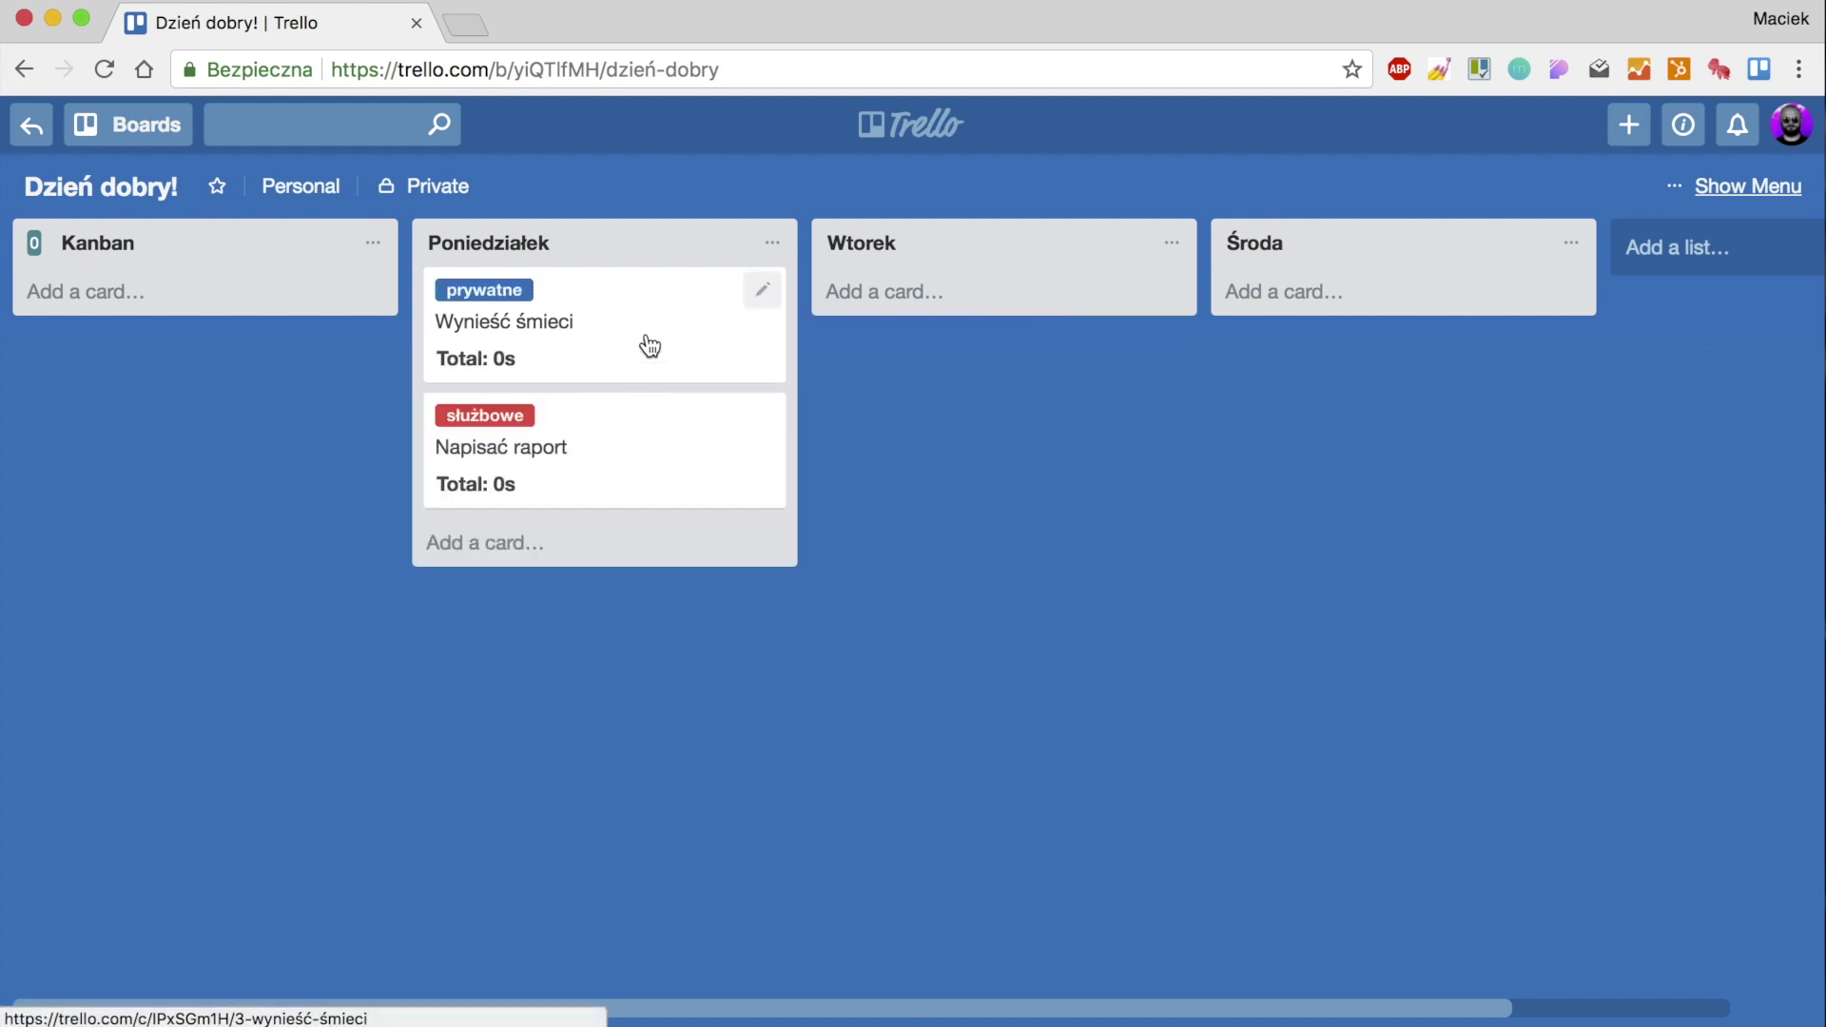
Drag the Wynieść śmieci card from Poniedziałek into the Środa list.
{"action": "left_click_drag", "start_coordinate": [641, 314], "coordinate": [1345, 304]}
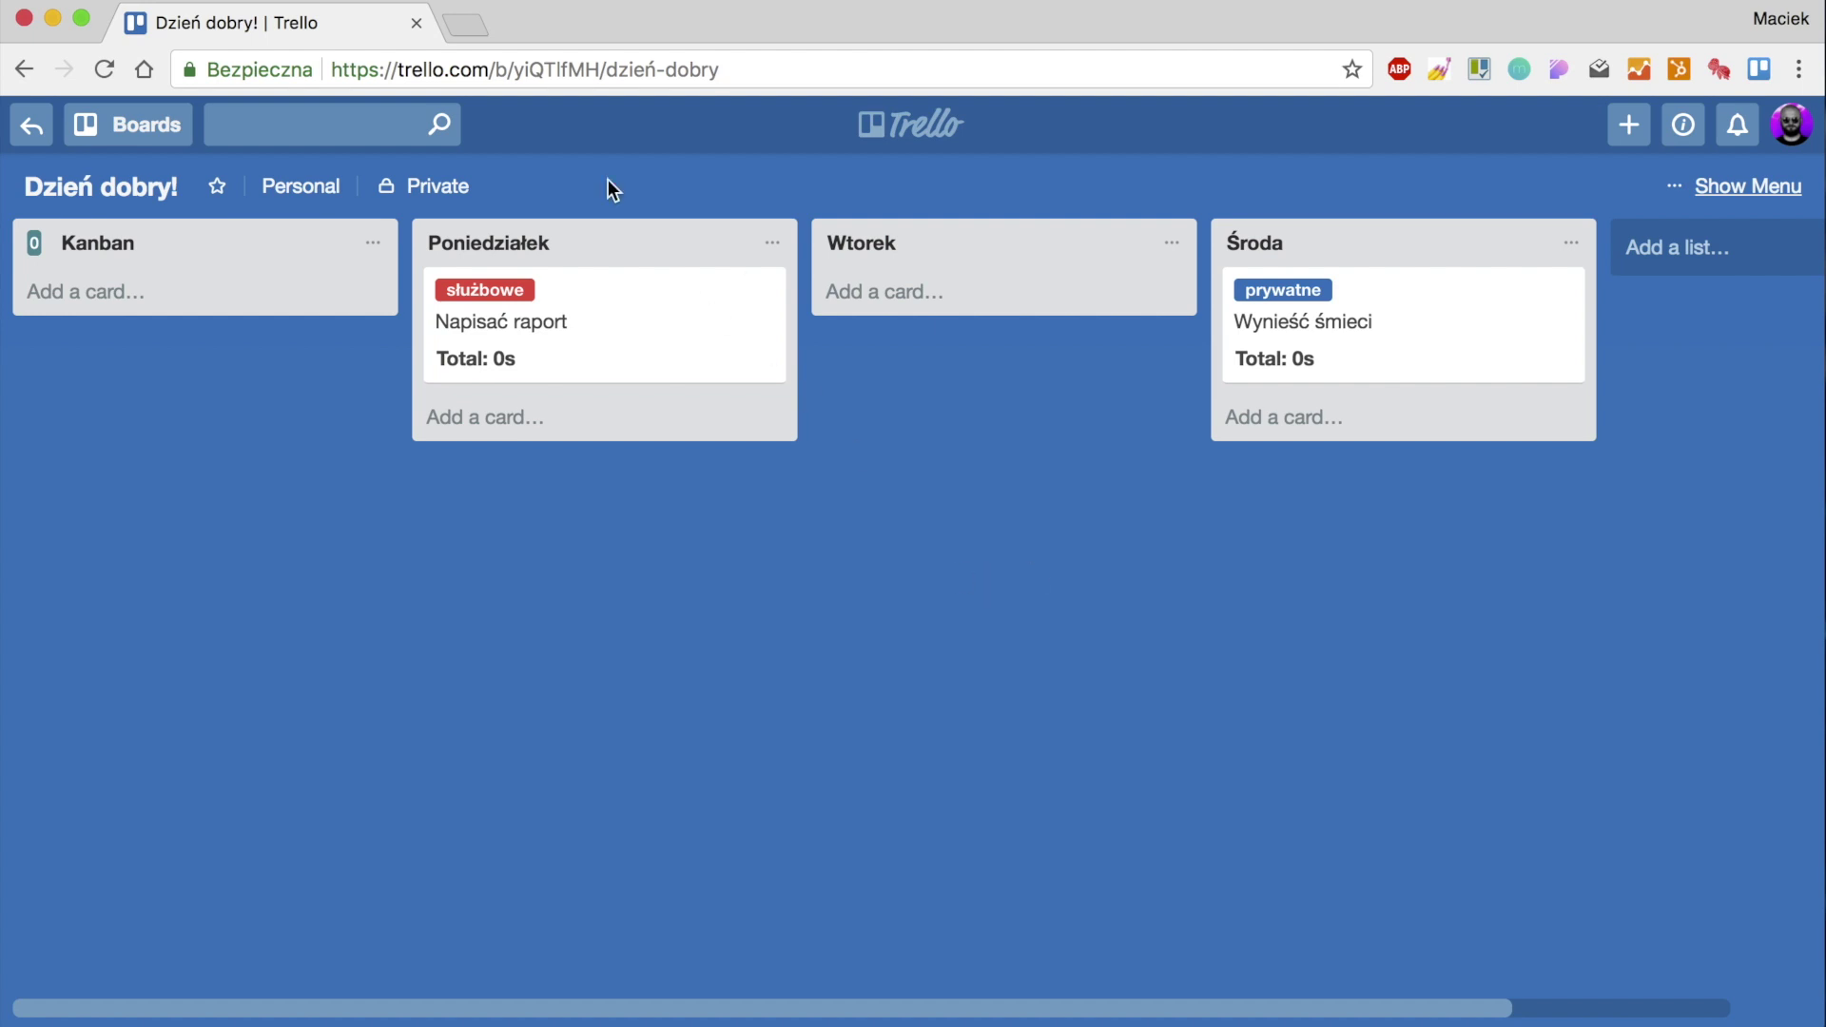
On the Strona eEngine.pl [DEV] board, filter to your own cards with Q, then clear the filter.
{"action": "left_click", "coordinate": [476, 19]}
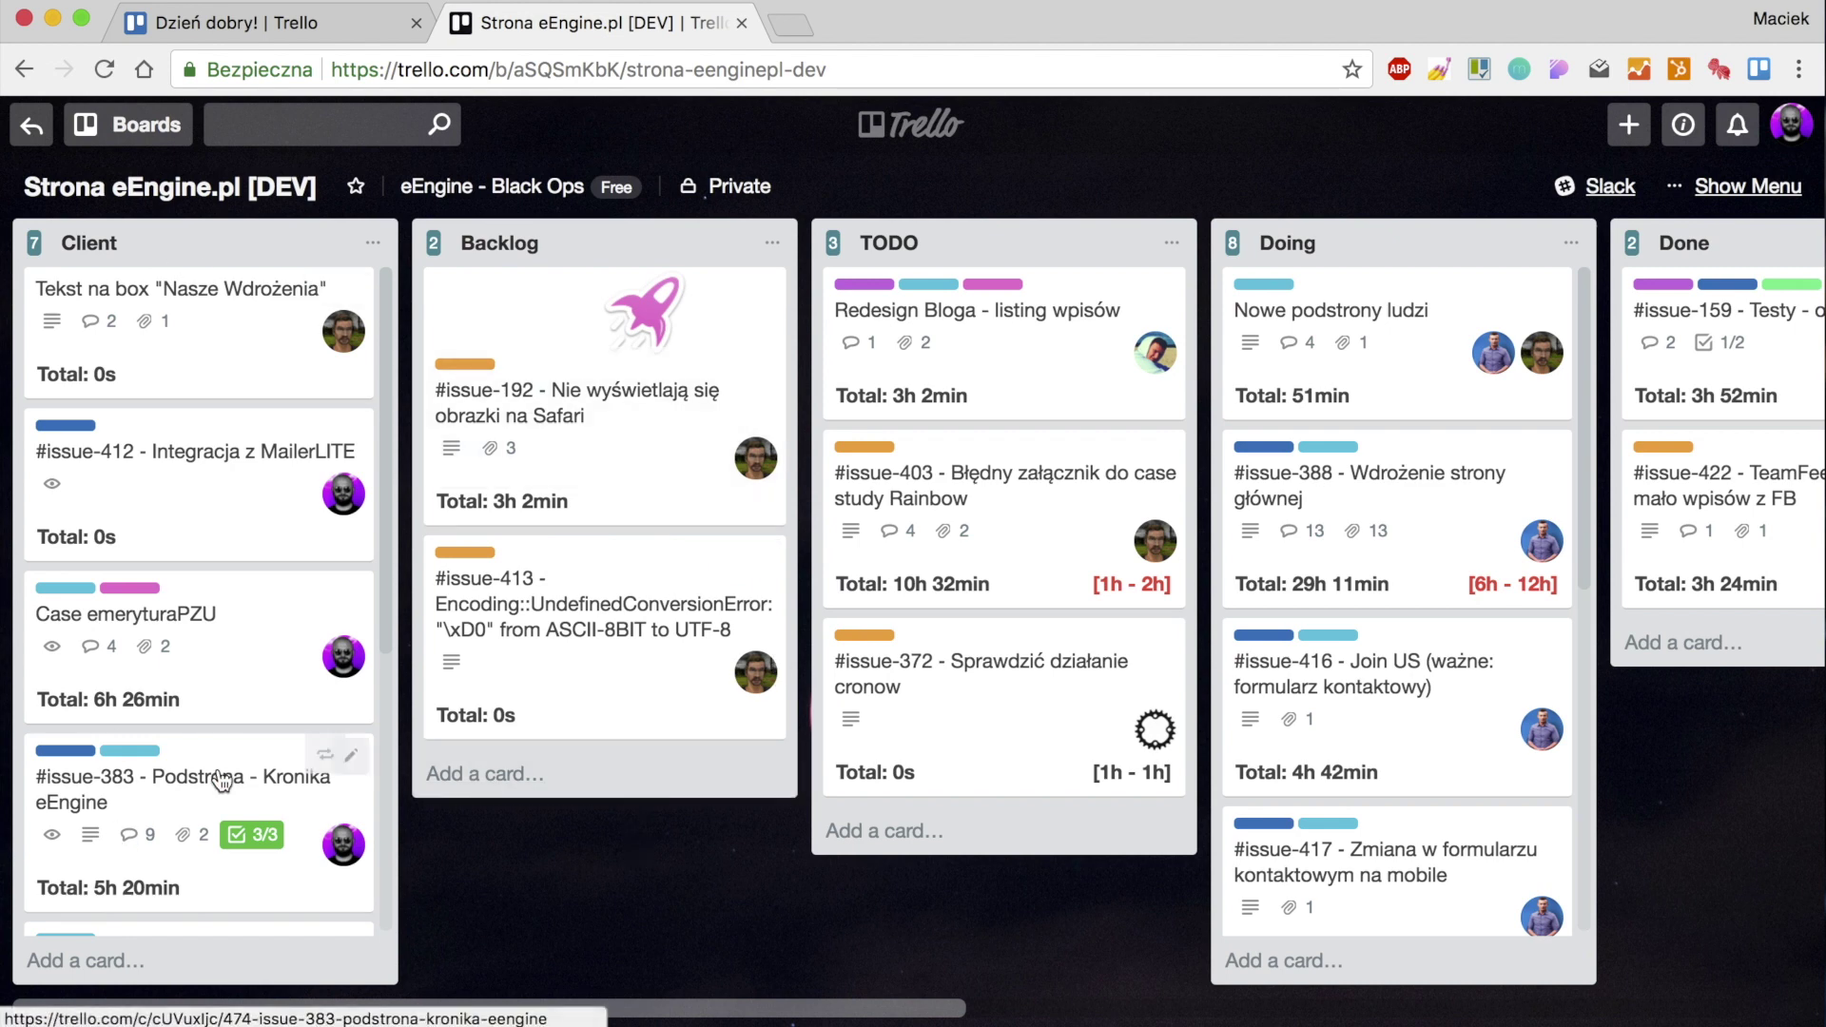
{"action": "left_click_drag", "start_coordinate": [480, 1010], "coordinate": [428, 1004]}
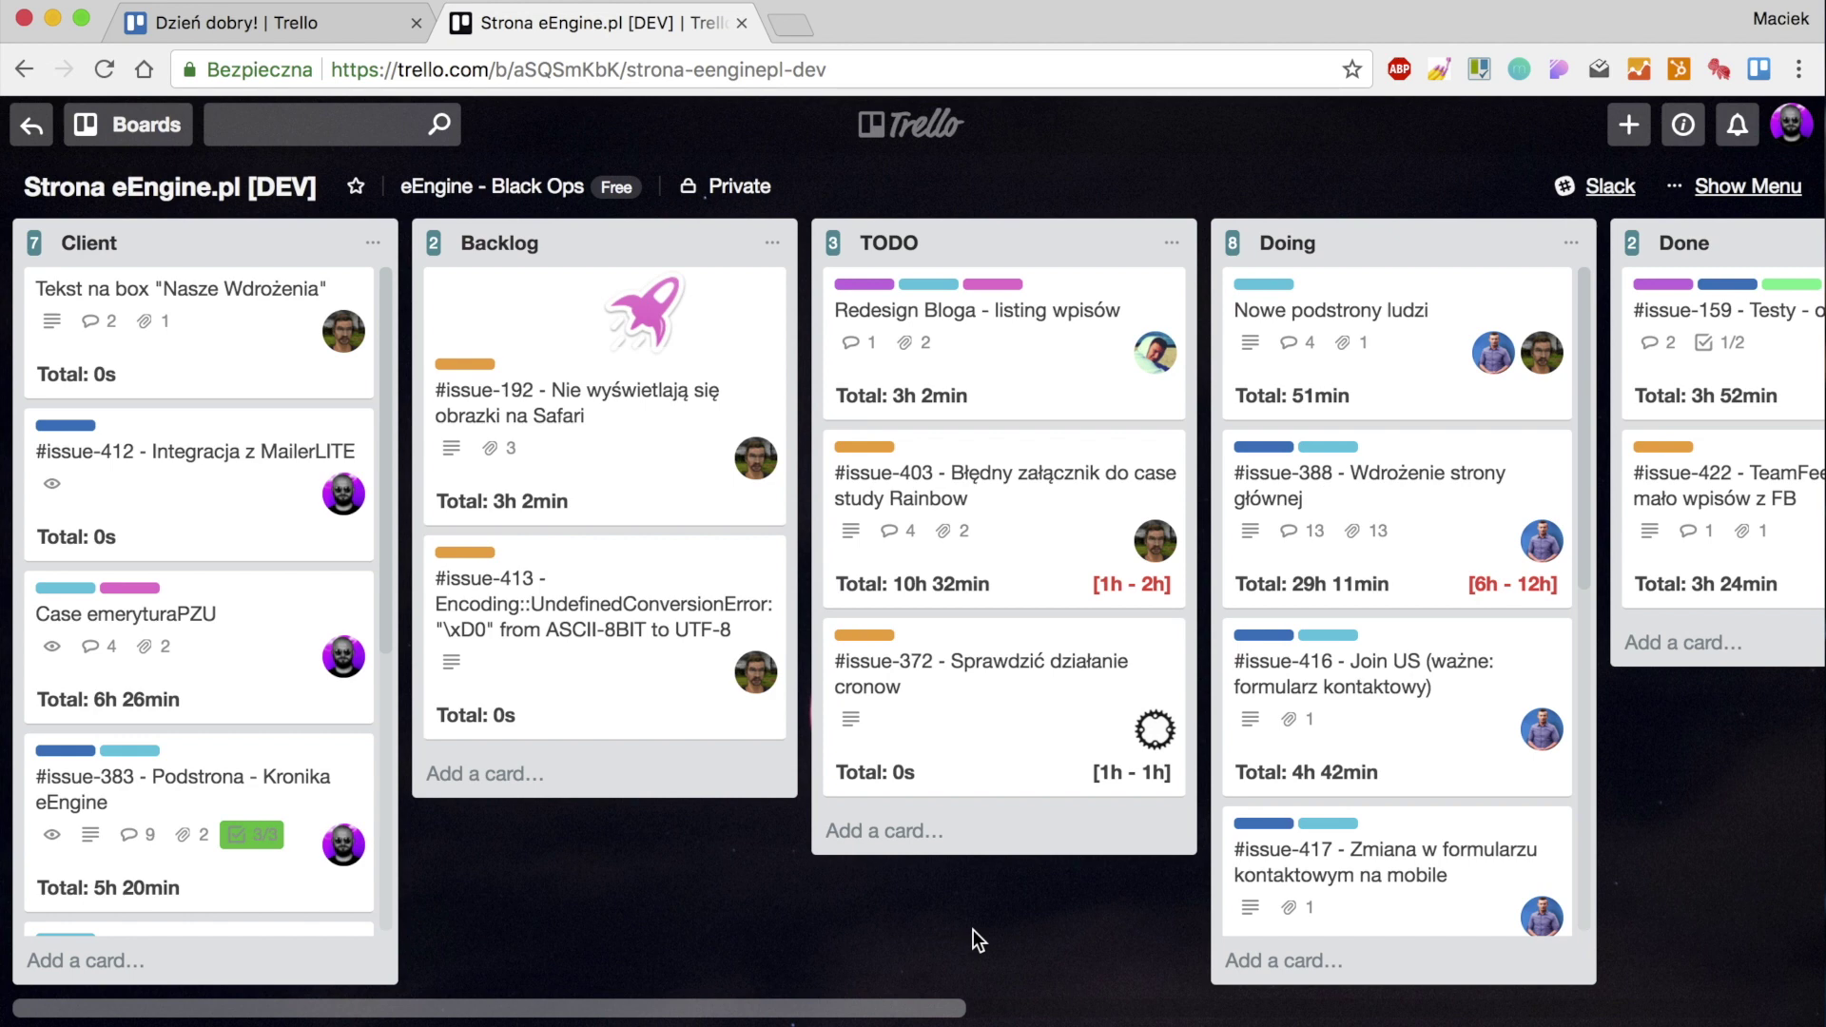
{"action": "key", "text": "q"}
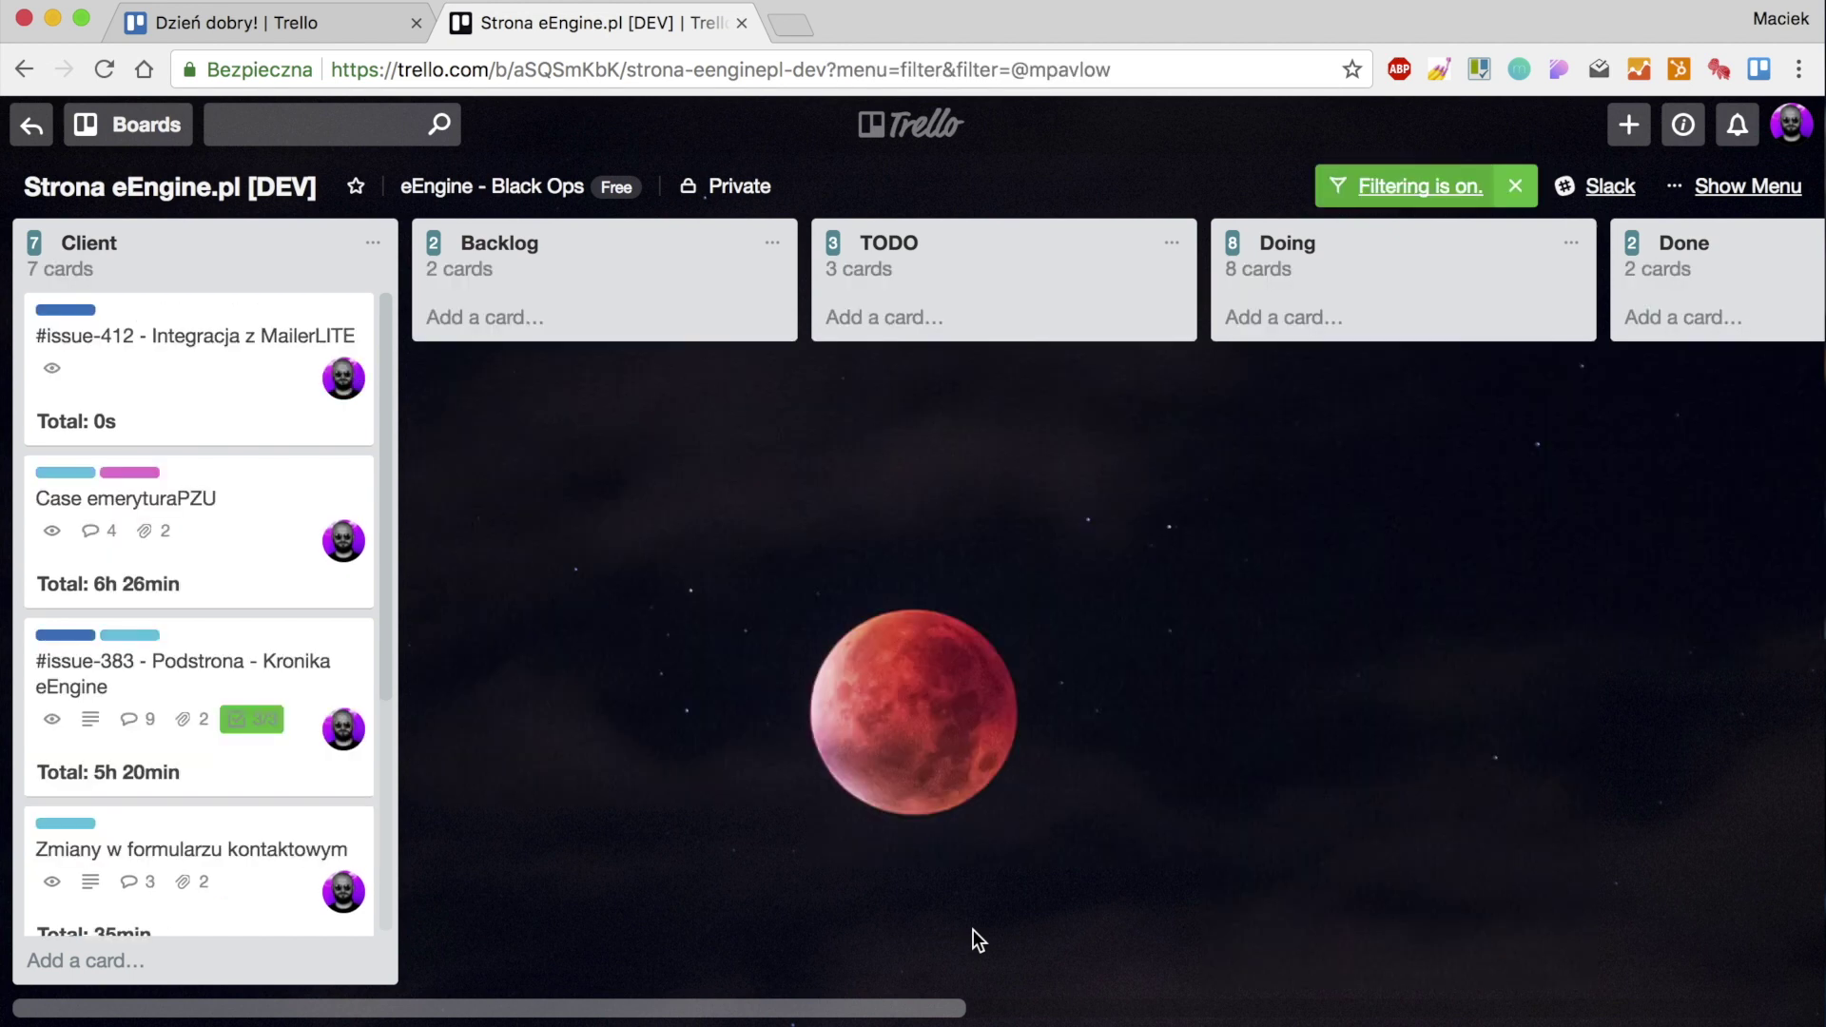
{"action": "left_click_drag", "start_coordinate": [729, 1010], "coordinate": [861, 1011]}
{"action": "key", "text": "x"}
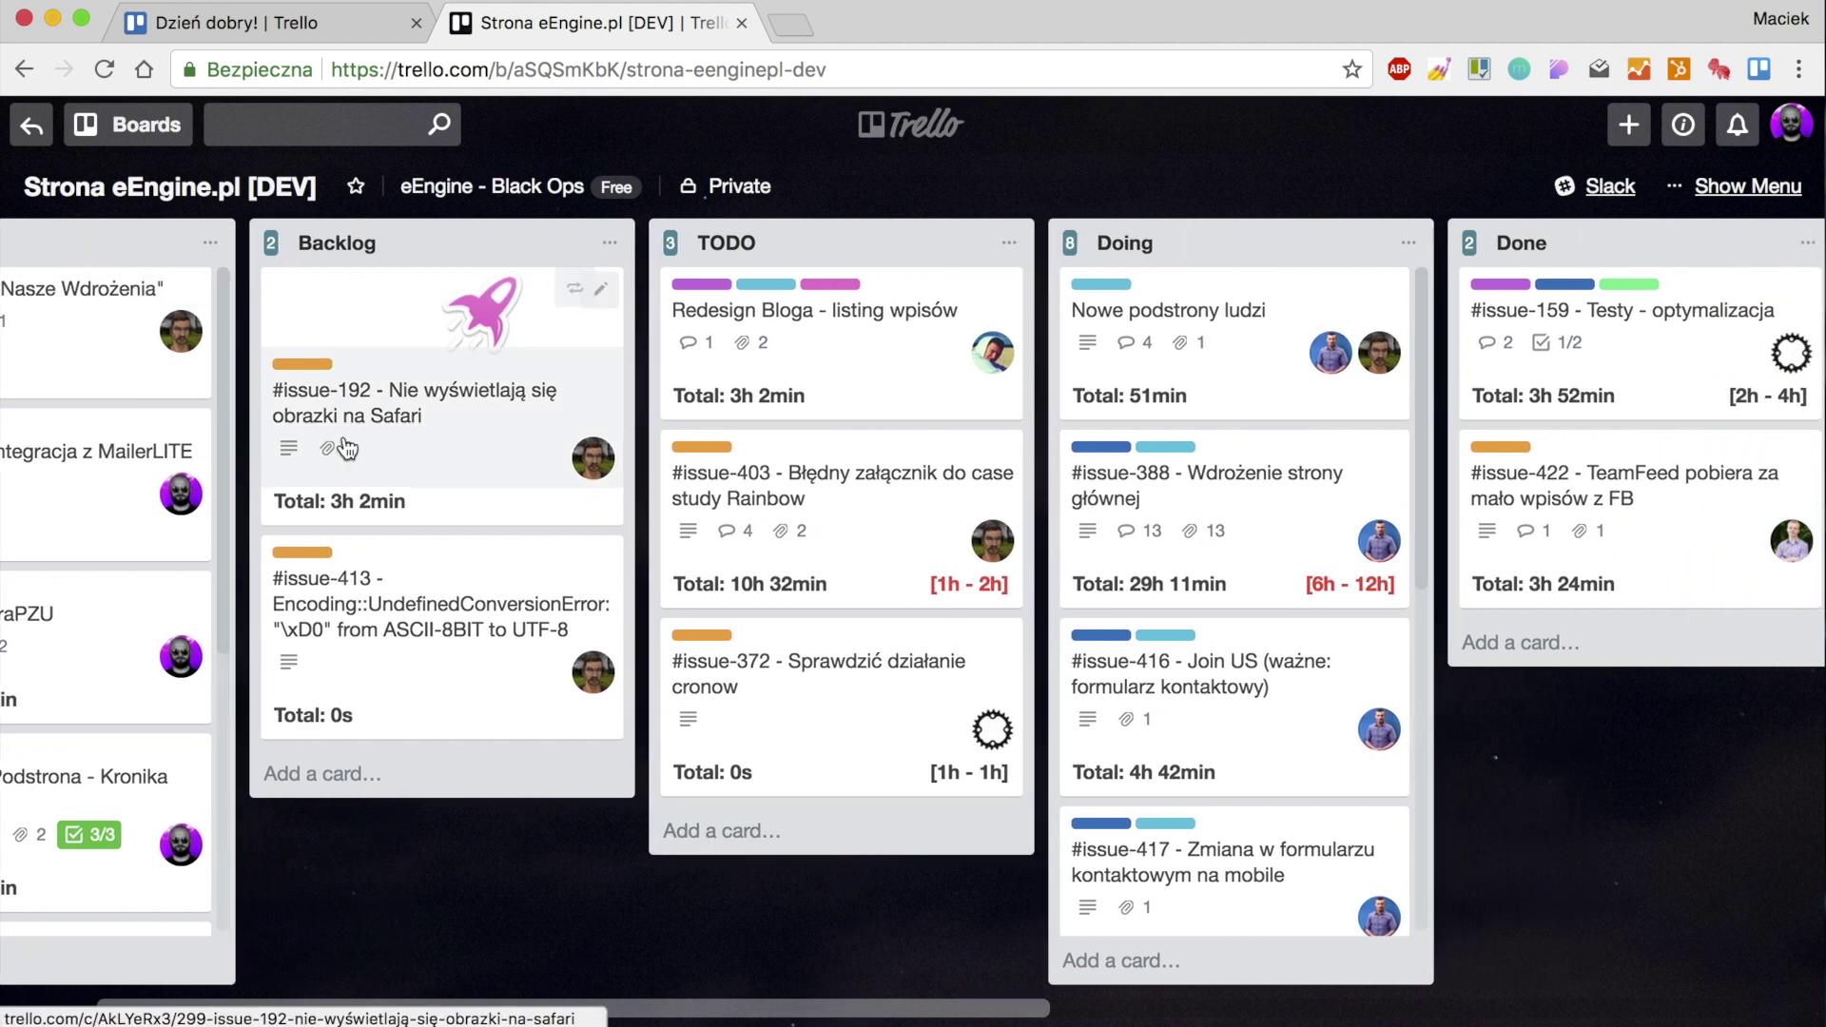
{"action": "left_click_drag", "start_coordinate": [717, 1008], "coordinate": [624, 966]}
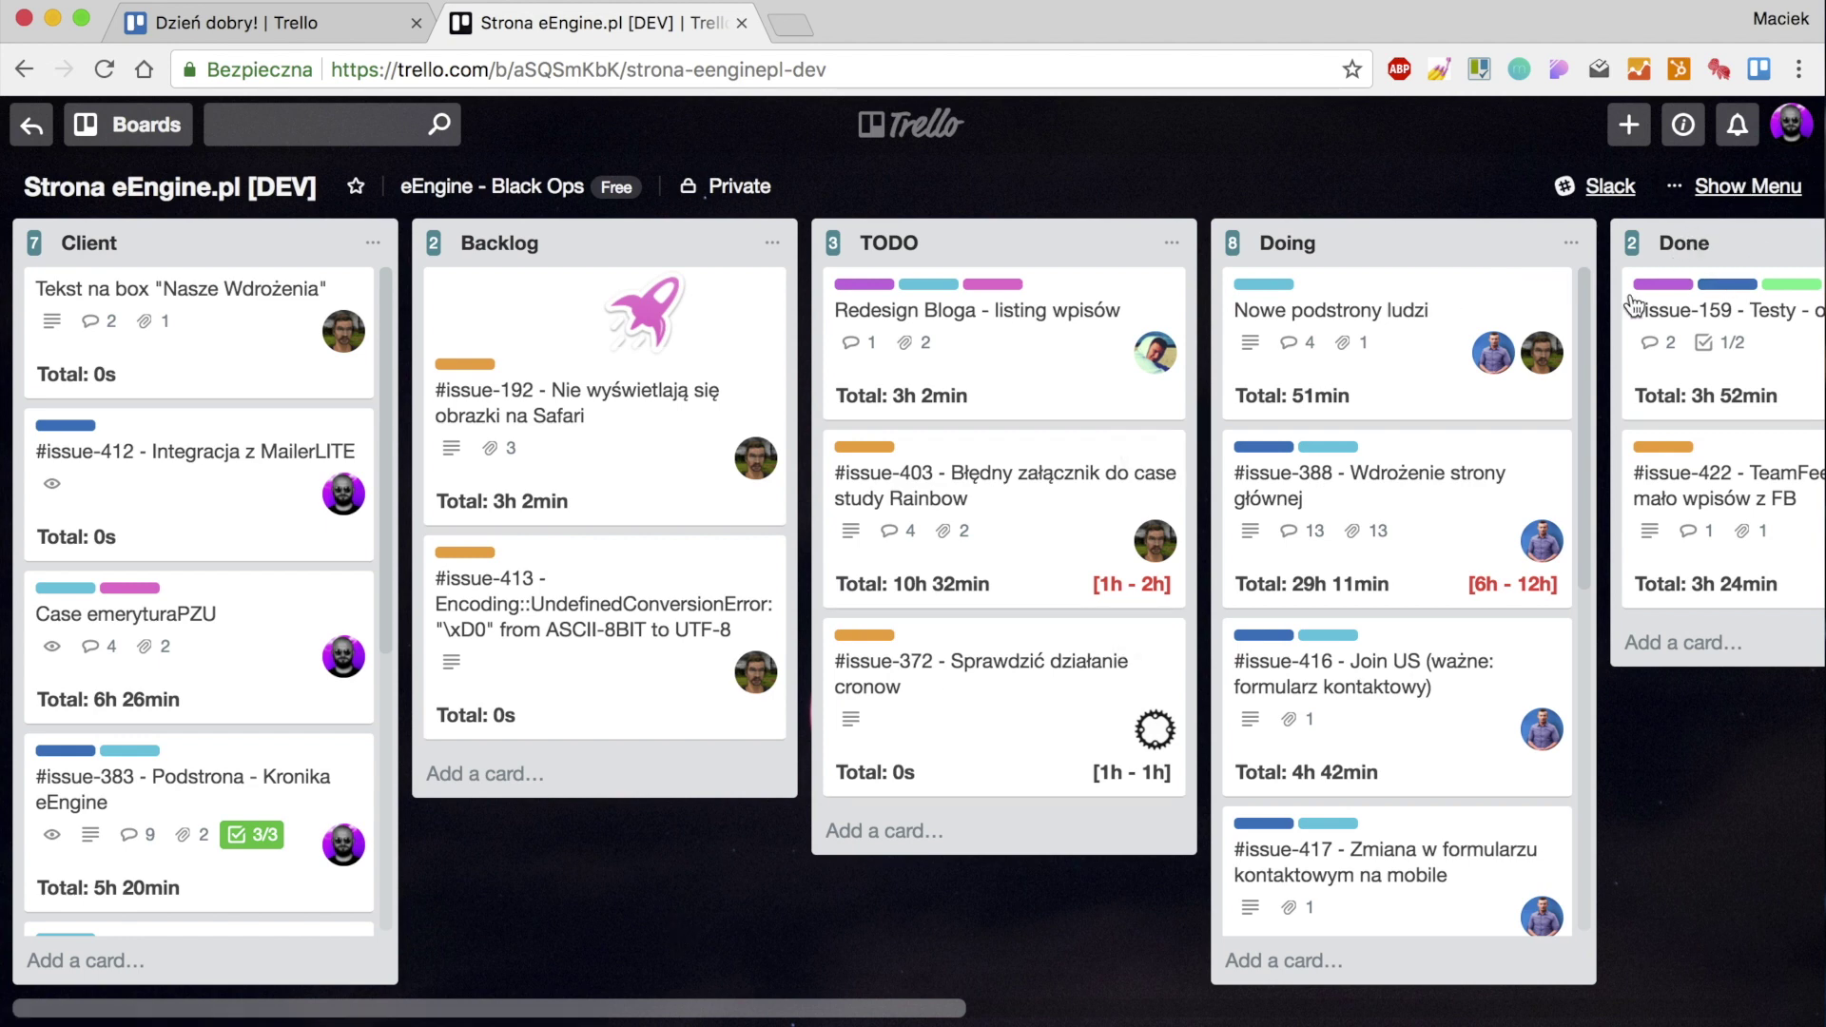
Open the Filter Cards panel from the board's sidebar menu.
{"action": "left_click", "coordinate": [1704, 209]}
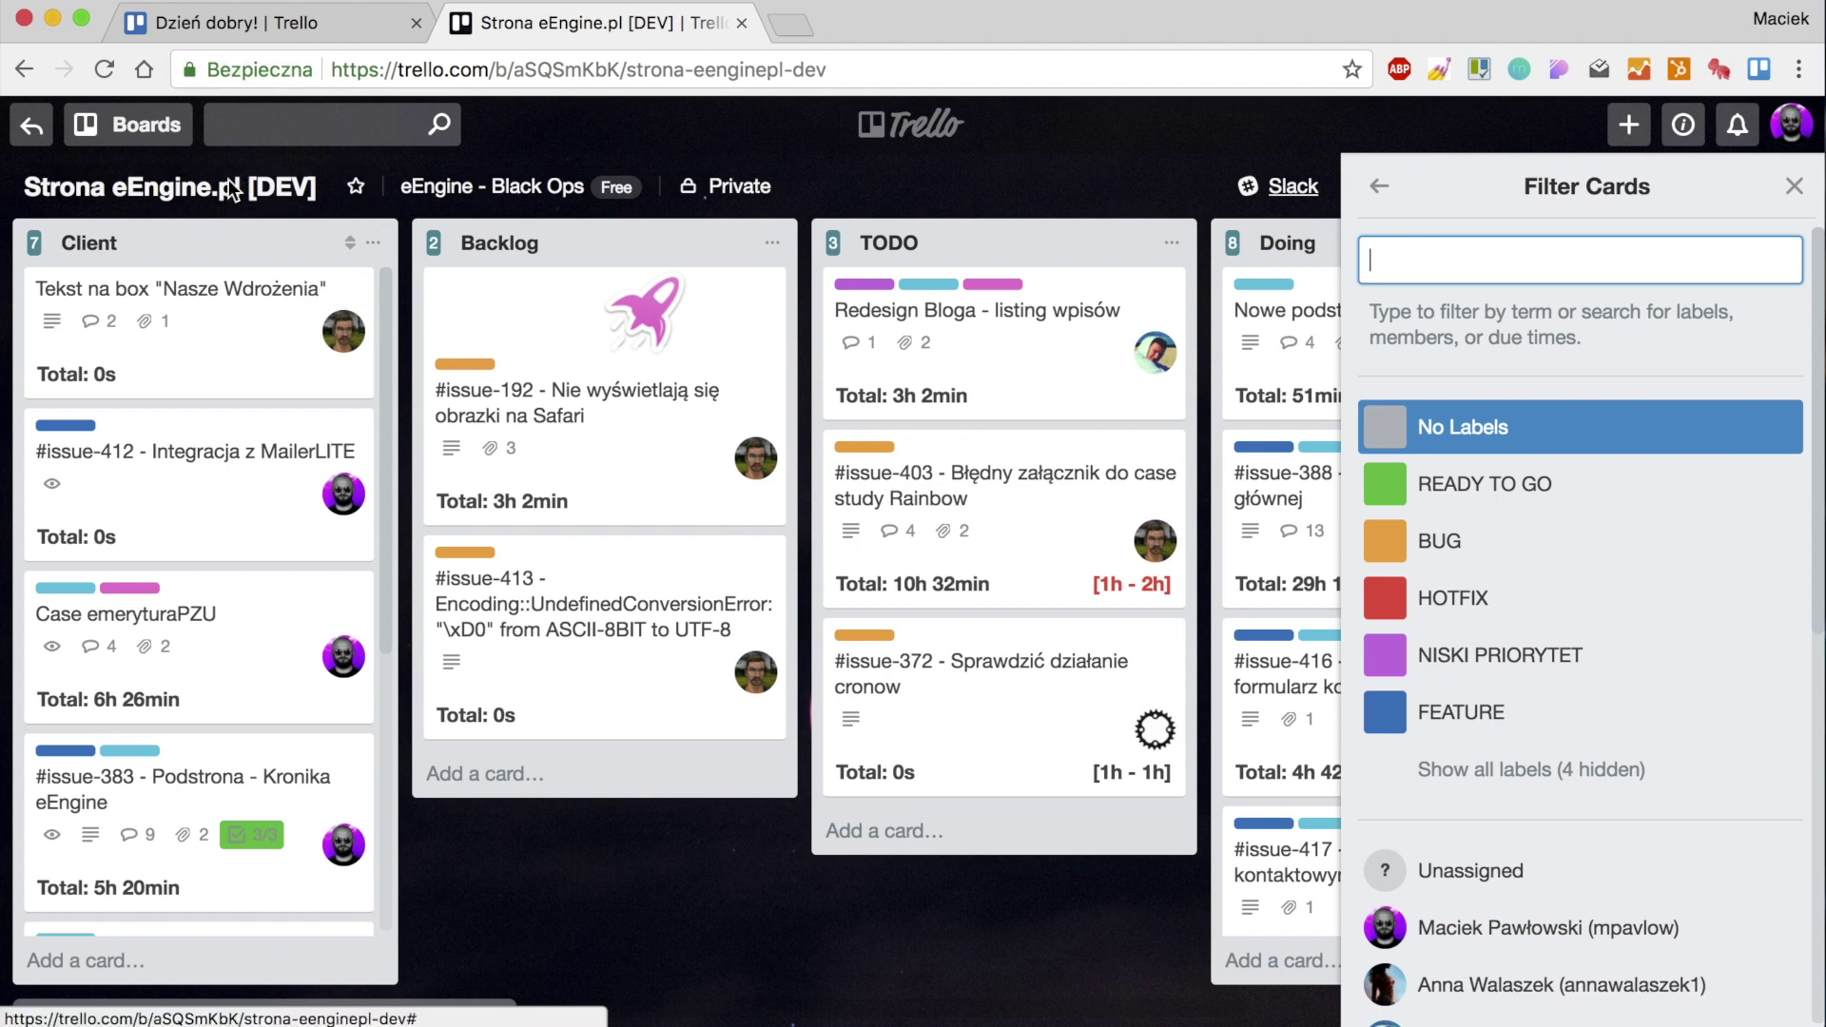
Return to the Dzień dobry! board through its browser tab.
{"action": "left_click", "coordinate": [238, 23]}
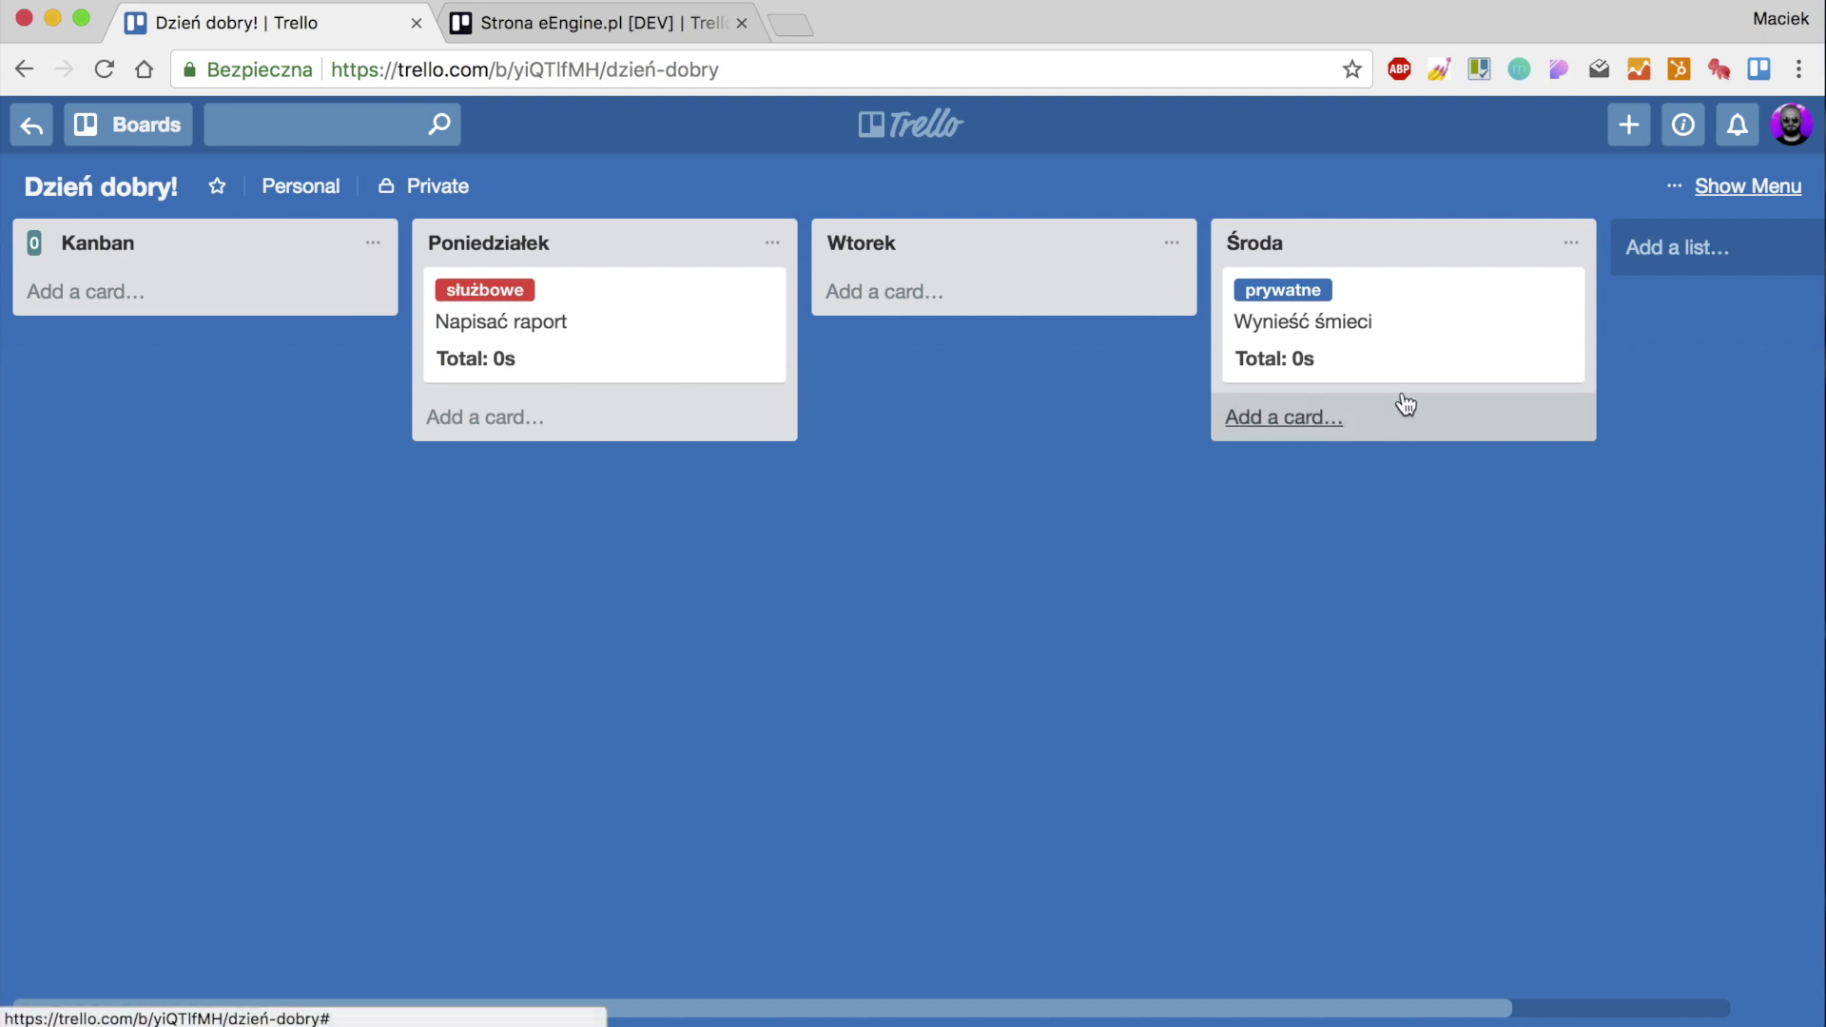
Move Wynieść śmieci below Napisać raport in Poniedziałek and copy Napisać raport's card URL.
{"action": "left_click_drag", "start_coordinate": [1346, 340], "coordinate": [597, 490]}
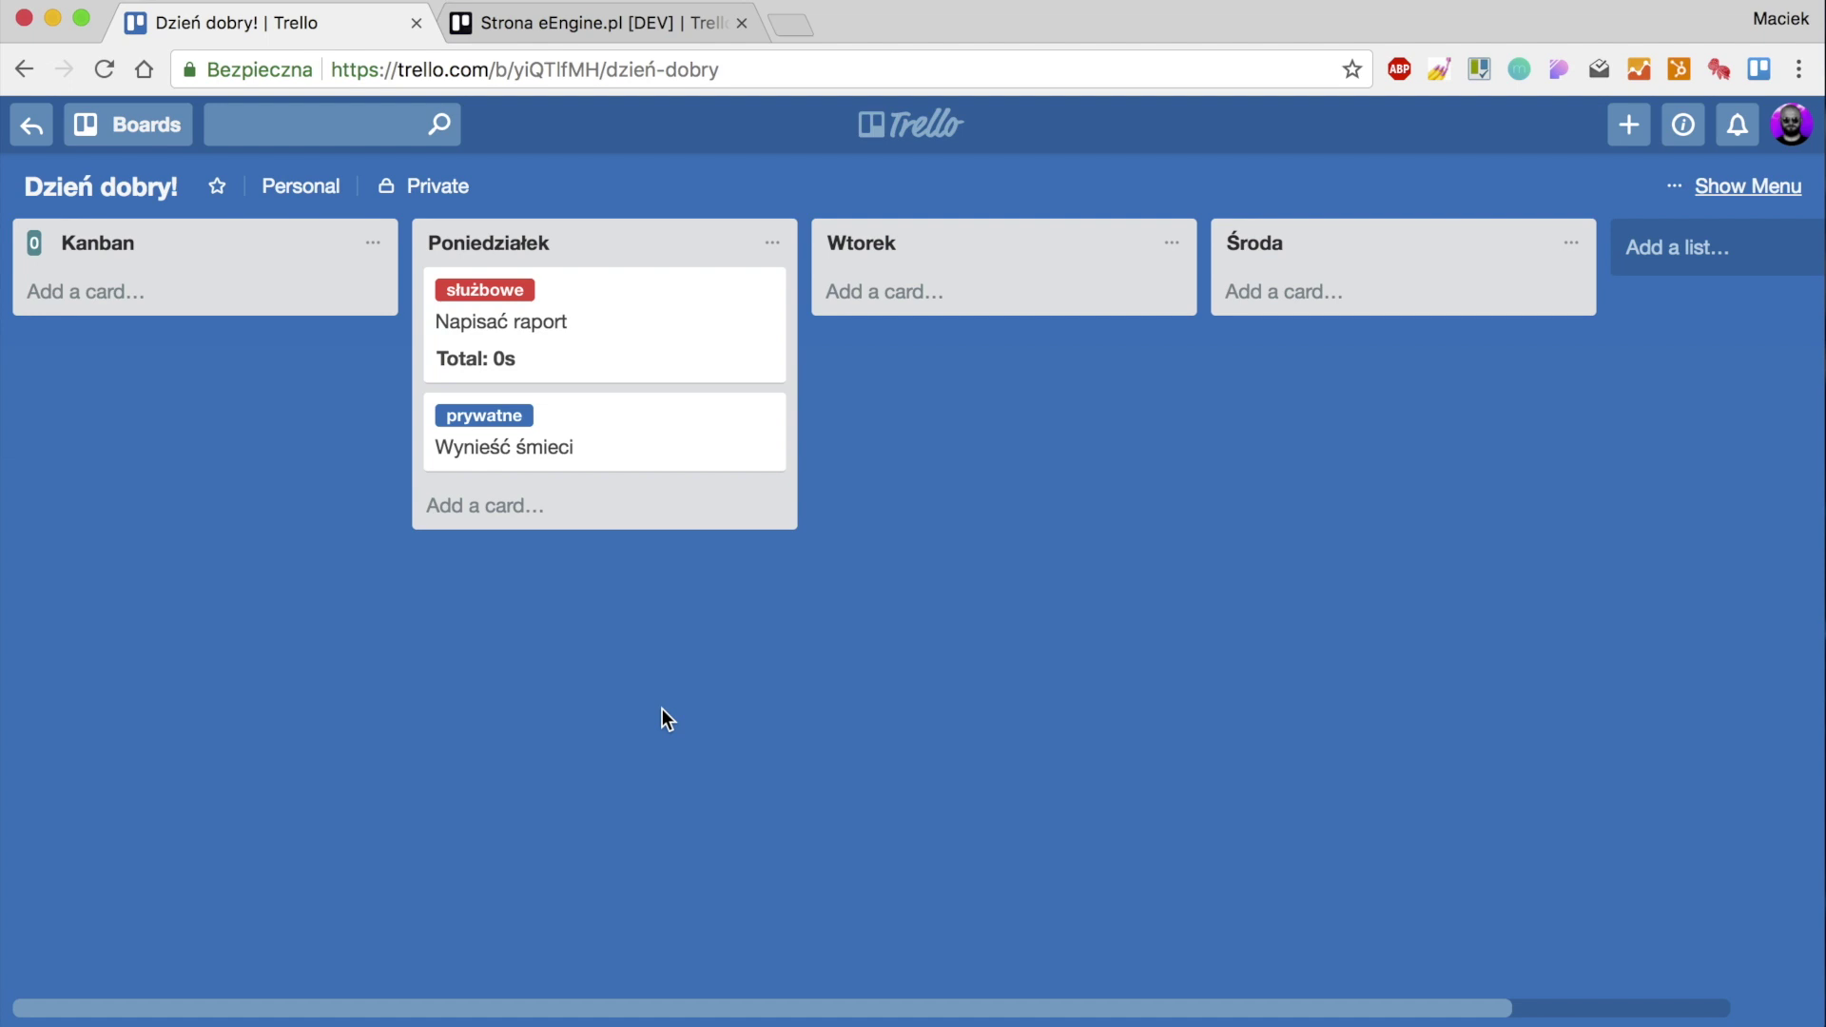
{"action": "left_click", "coordinate": [603, 367]}
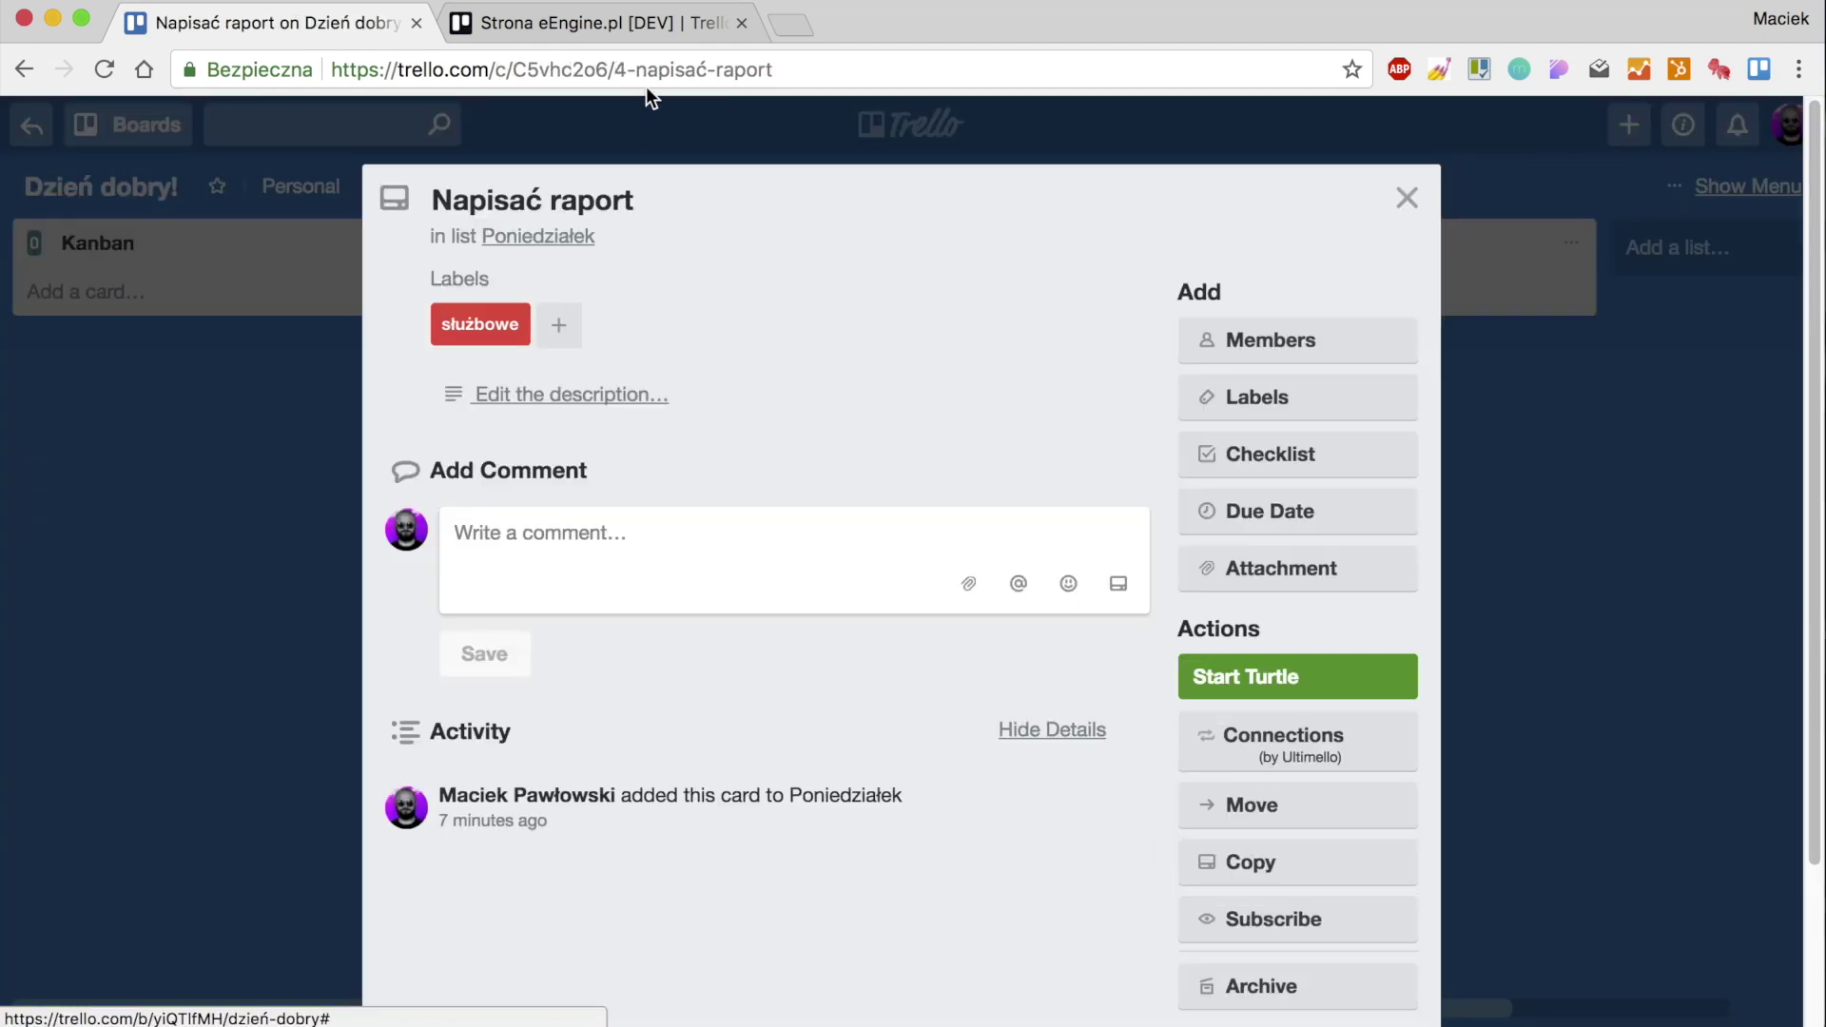
{"action": "left_click", "coordinate": [648, 72]}
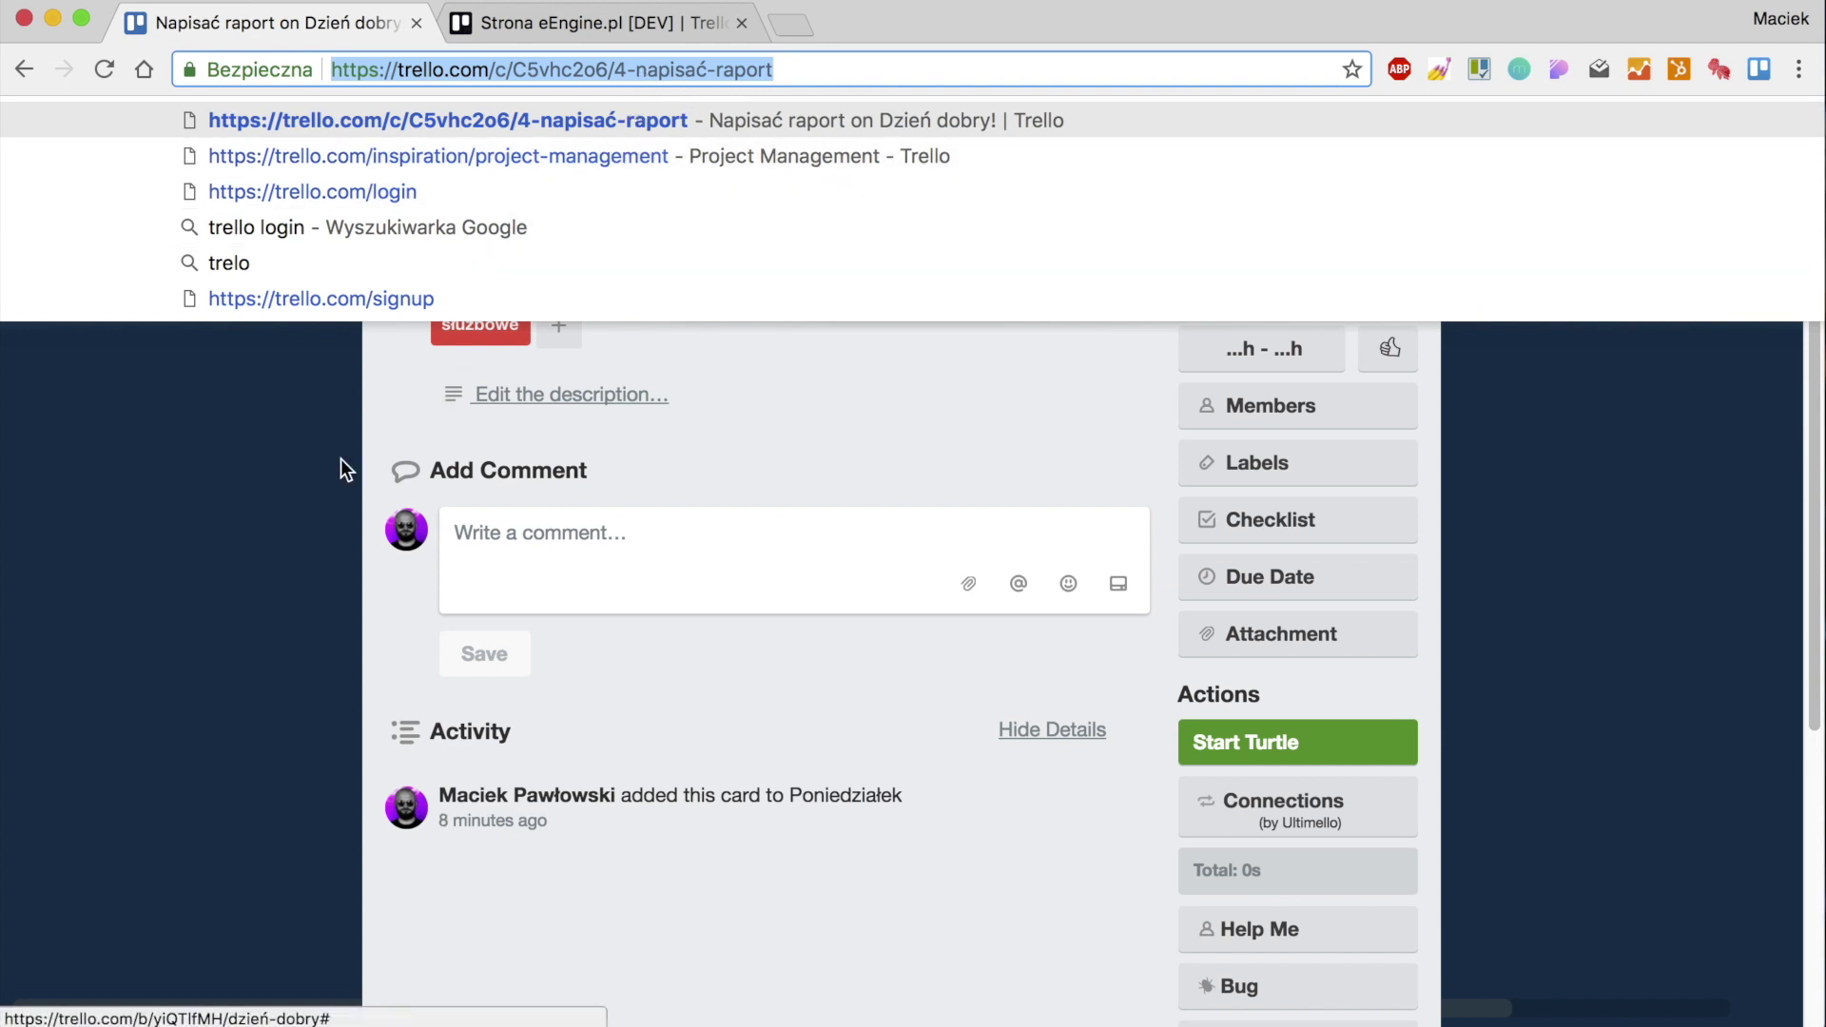
{"action": "left_click", "coordinate": [313, 460]}
Paste the Napisać raport card link into Wynieść śmieci's description and save it.
{"action": "left_click", "coordinate": [588, 466]}
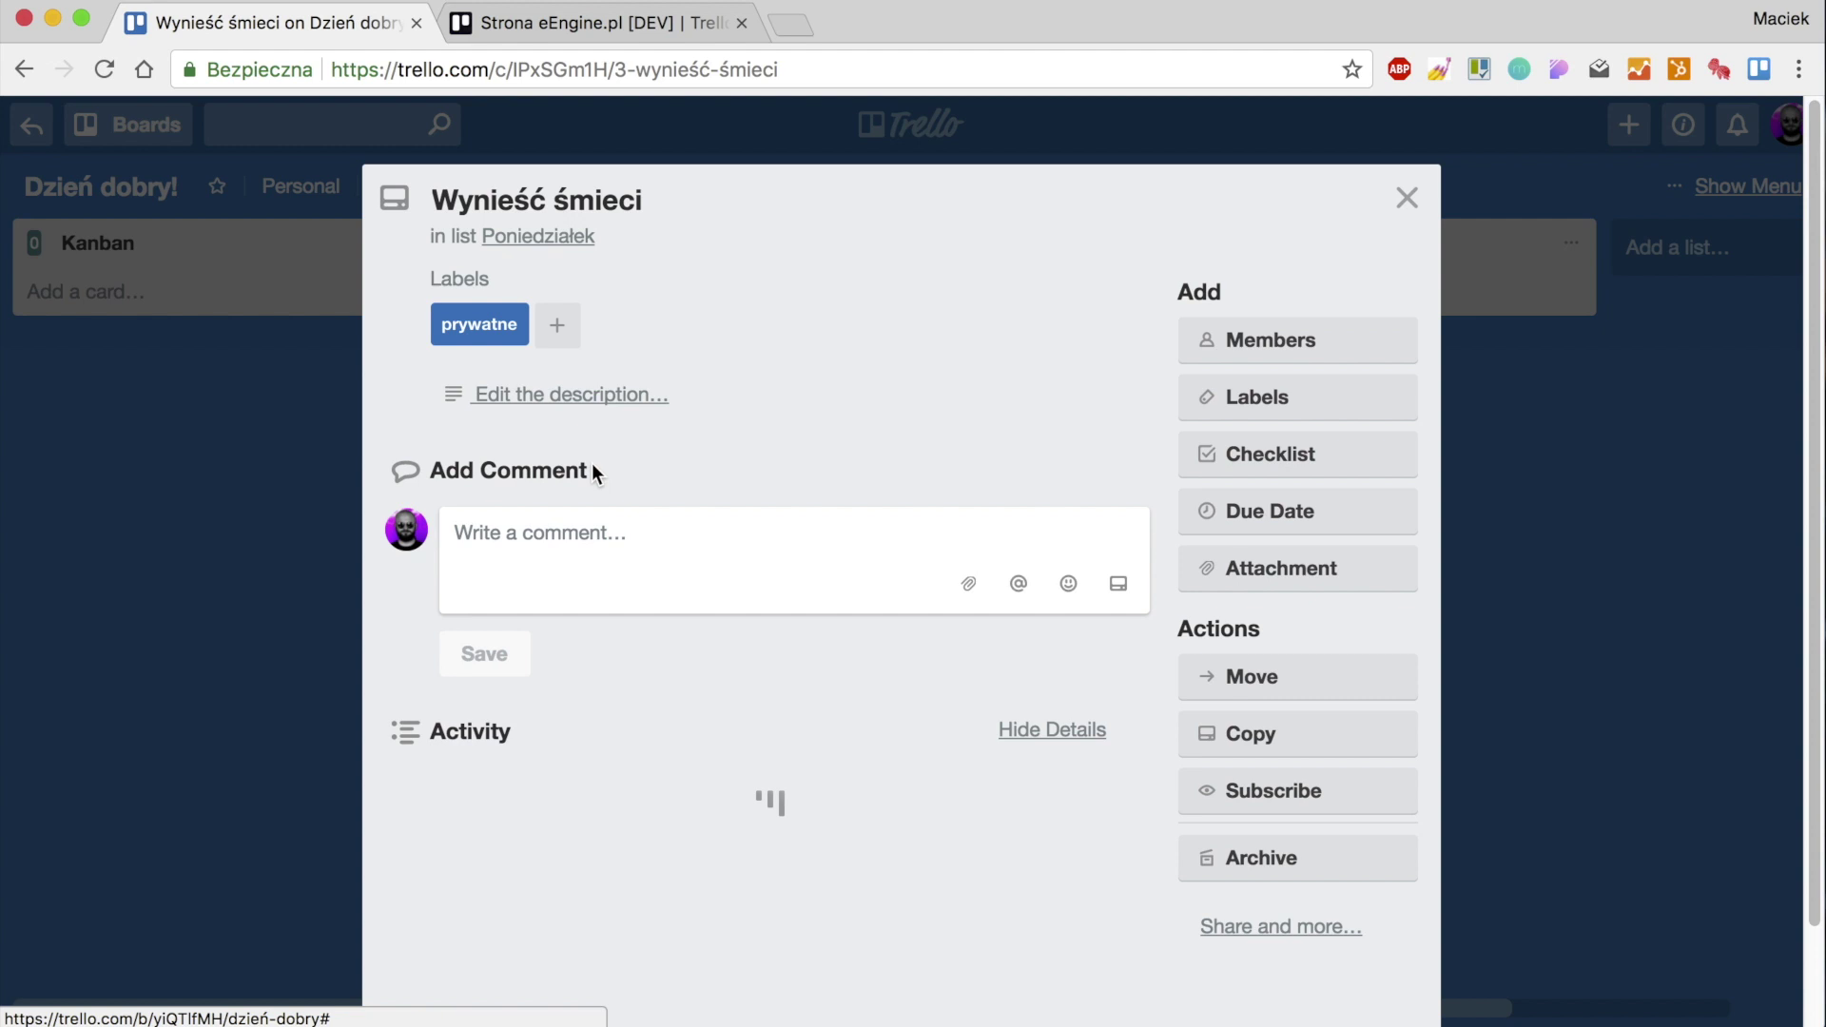
{"action": "left_click", "coordinate": [565, 393]}
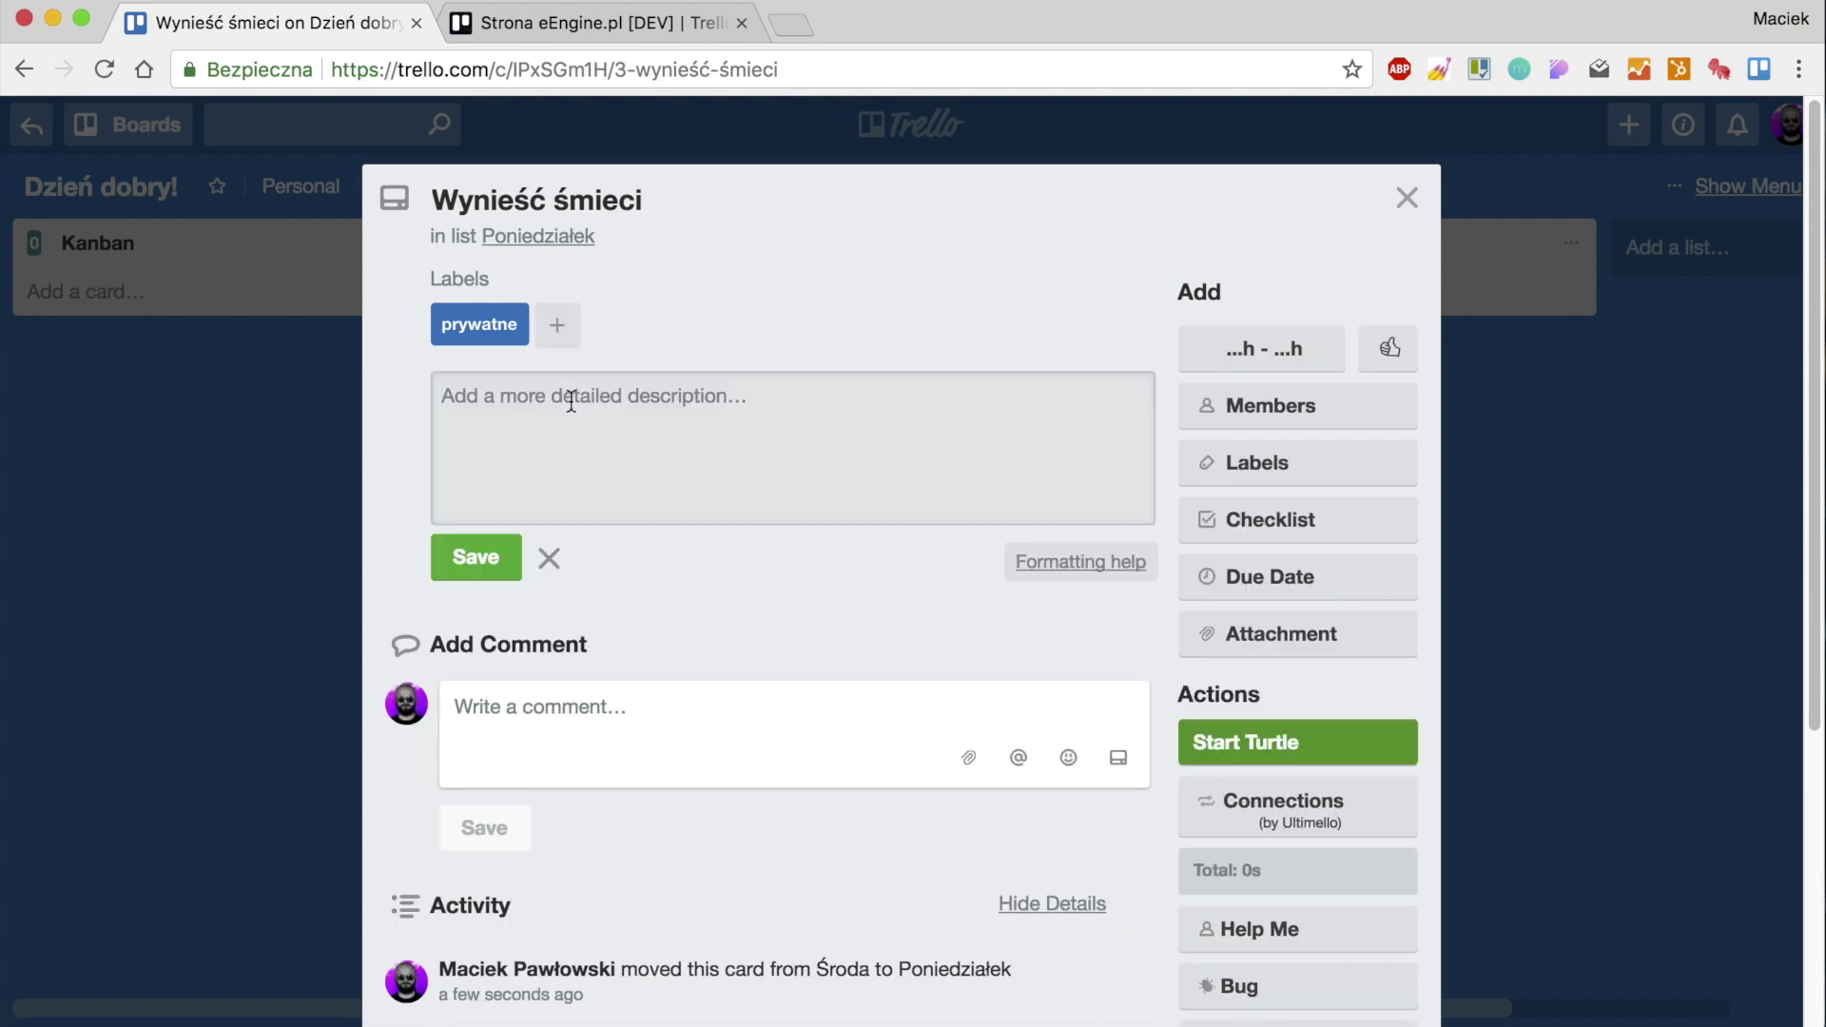
{"action": "left_click", "coordinate": [476, 558]}
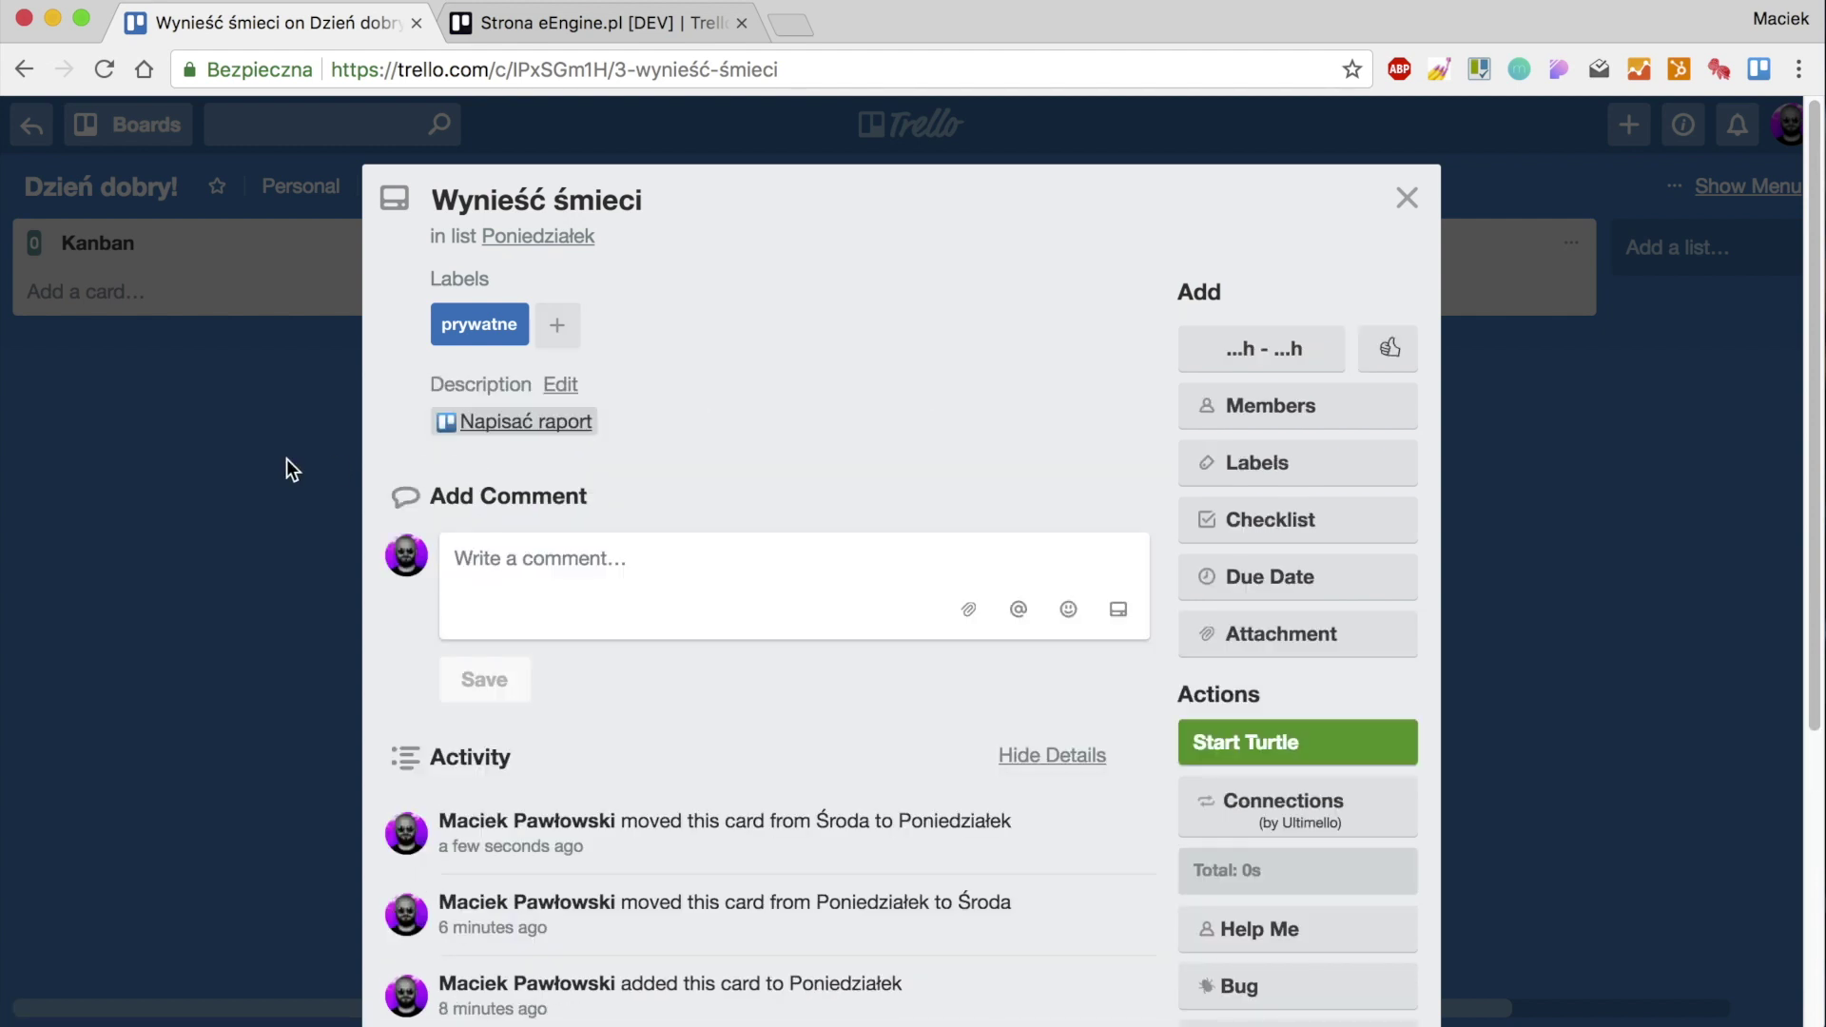
{"action": "left_click", "coordinate": [141, 384]}
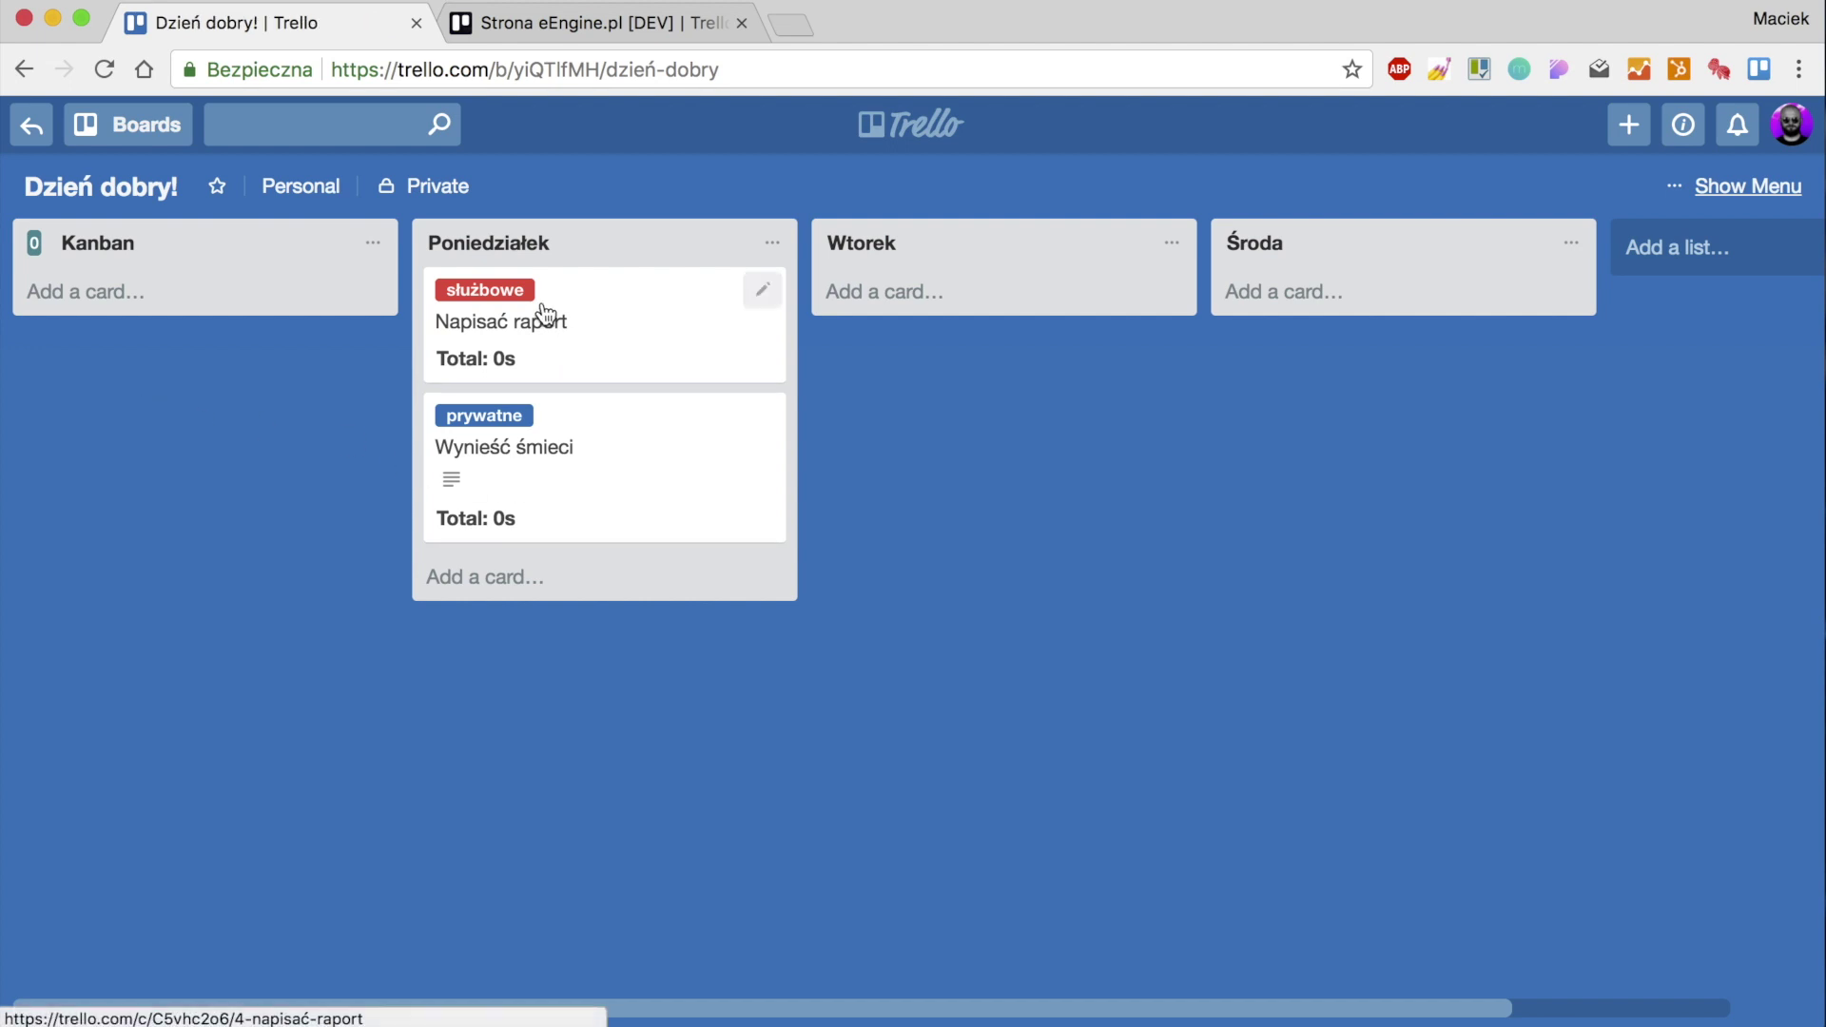
Check Wynieść śmieci's linked description, drag it into Wtorek, then back under Napisać raport.
{"action": "left_click", "coordinate": [596, 487]}
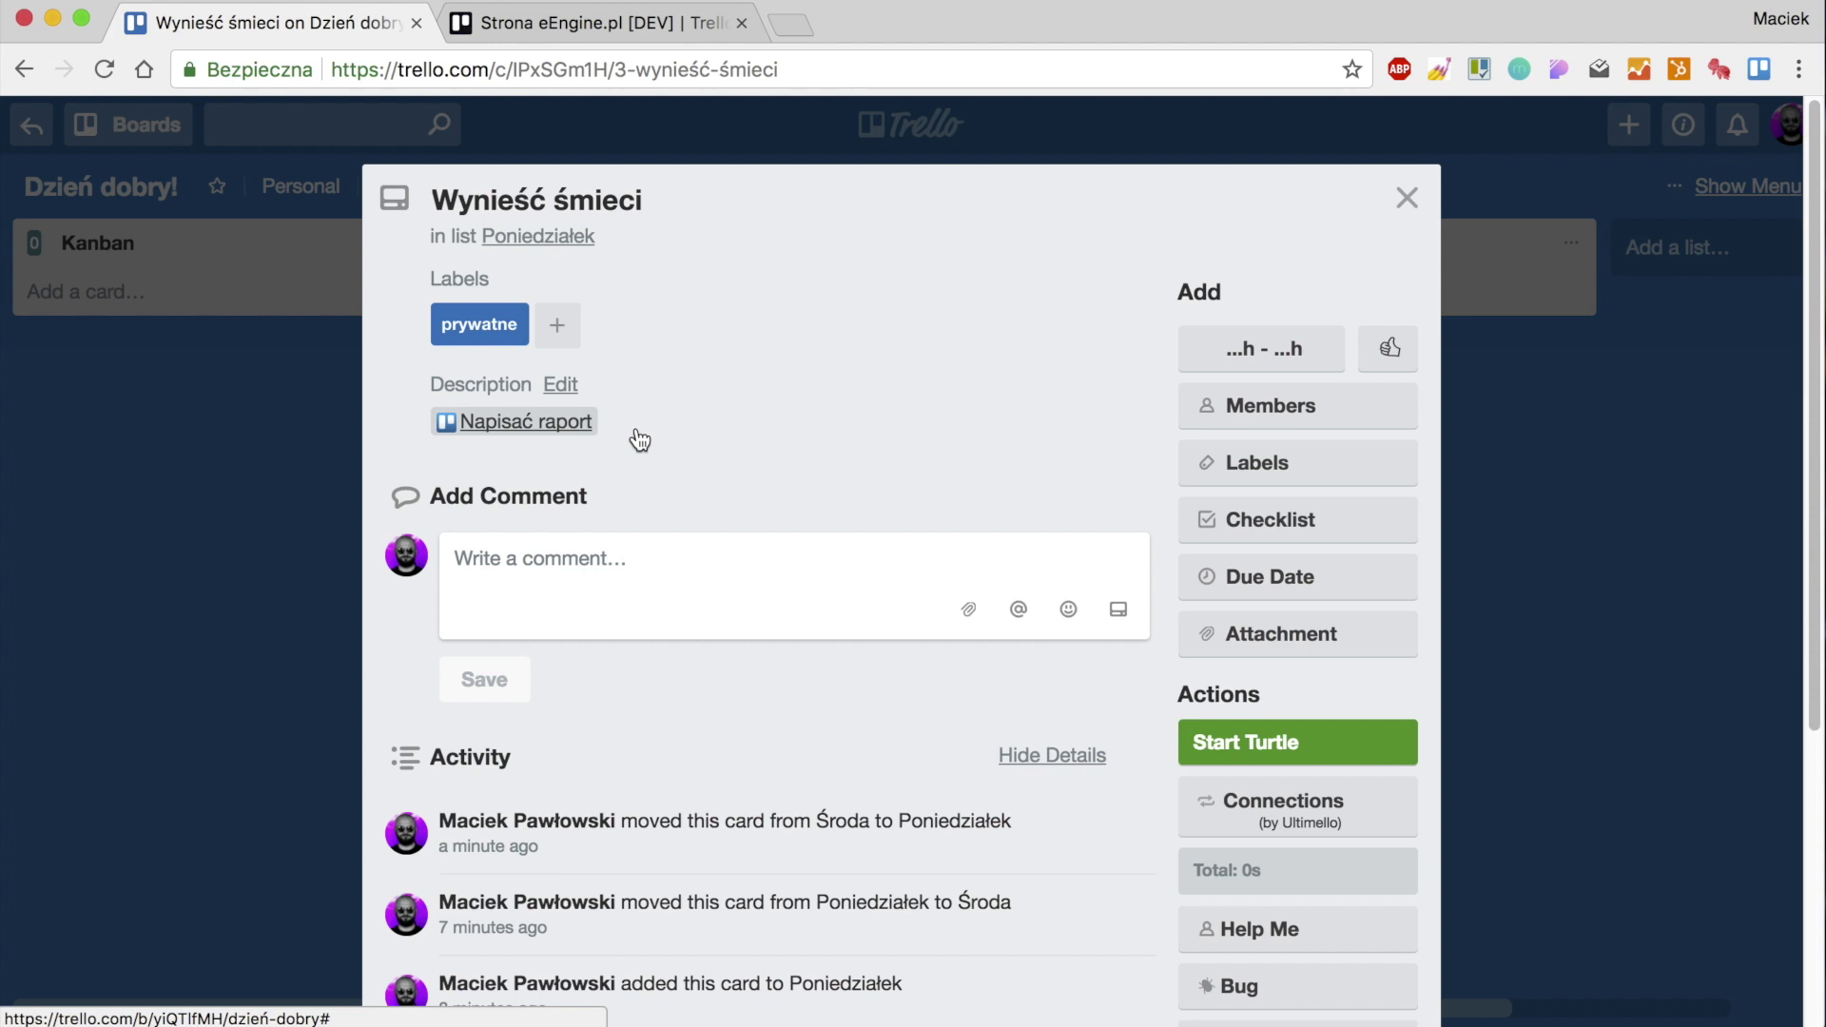
{"action": "left_click", "coordinate": [105, 482]}
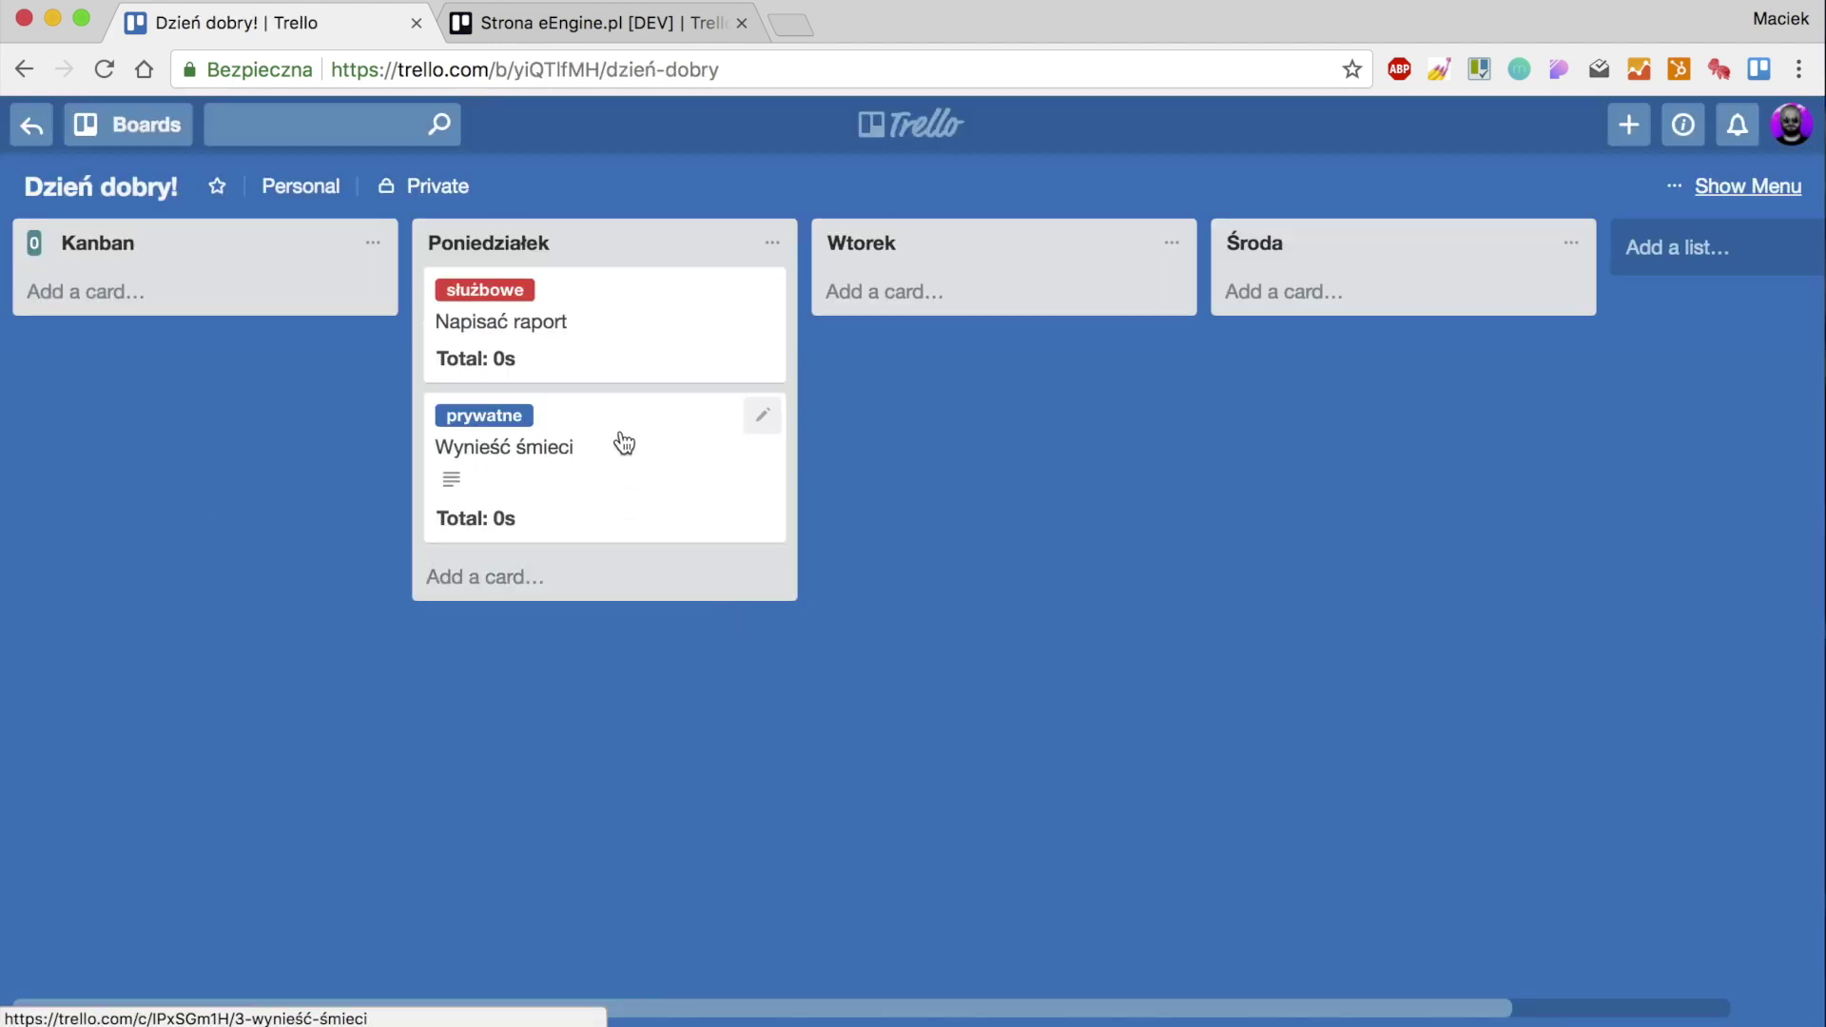
{"action": "left_click_drag", "start_coordinate": [619, 501], "coordinate": [946, 480]}
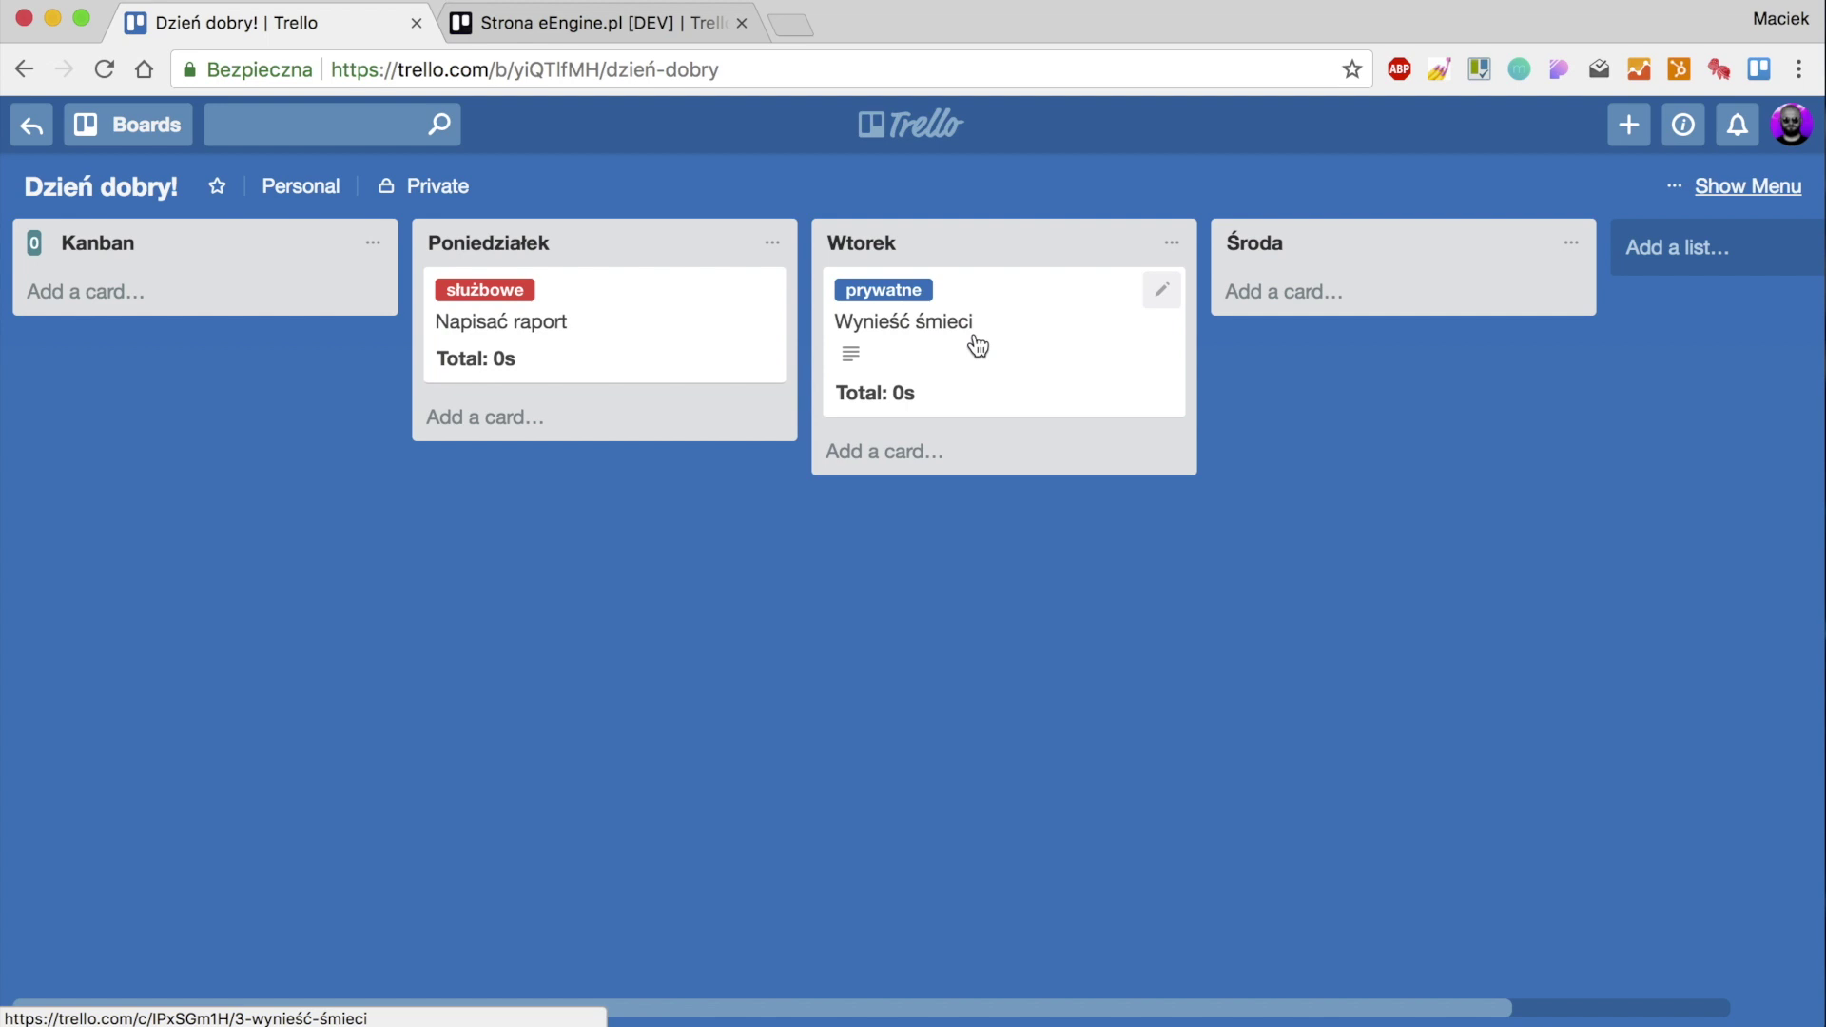
{"action": "left_click_drag", "start_coordinate": [978, 344], "coordinate": [567, 354]}
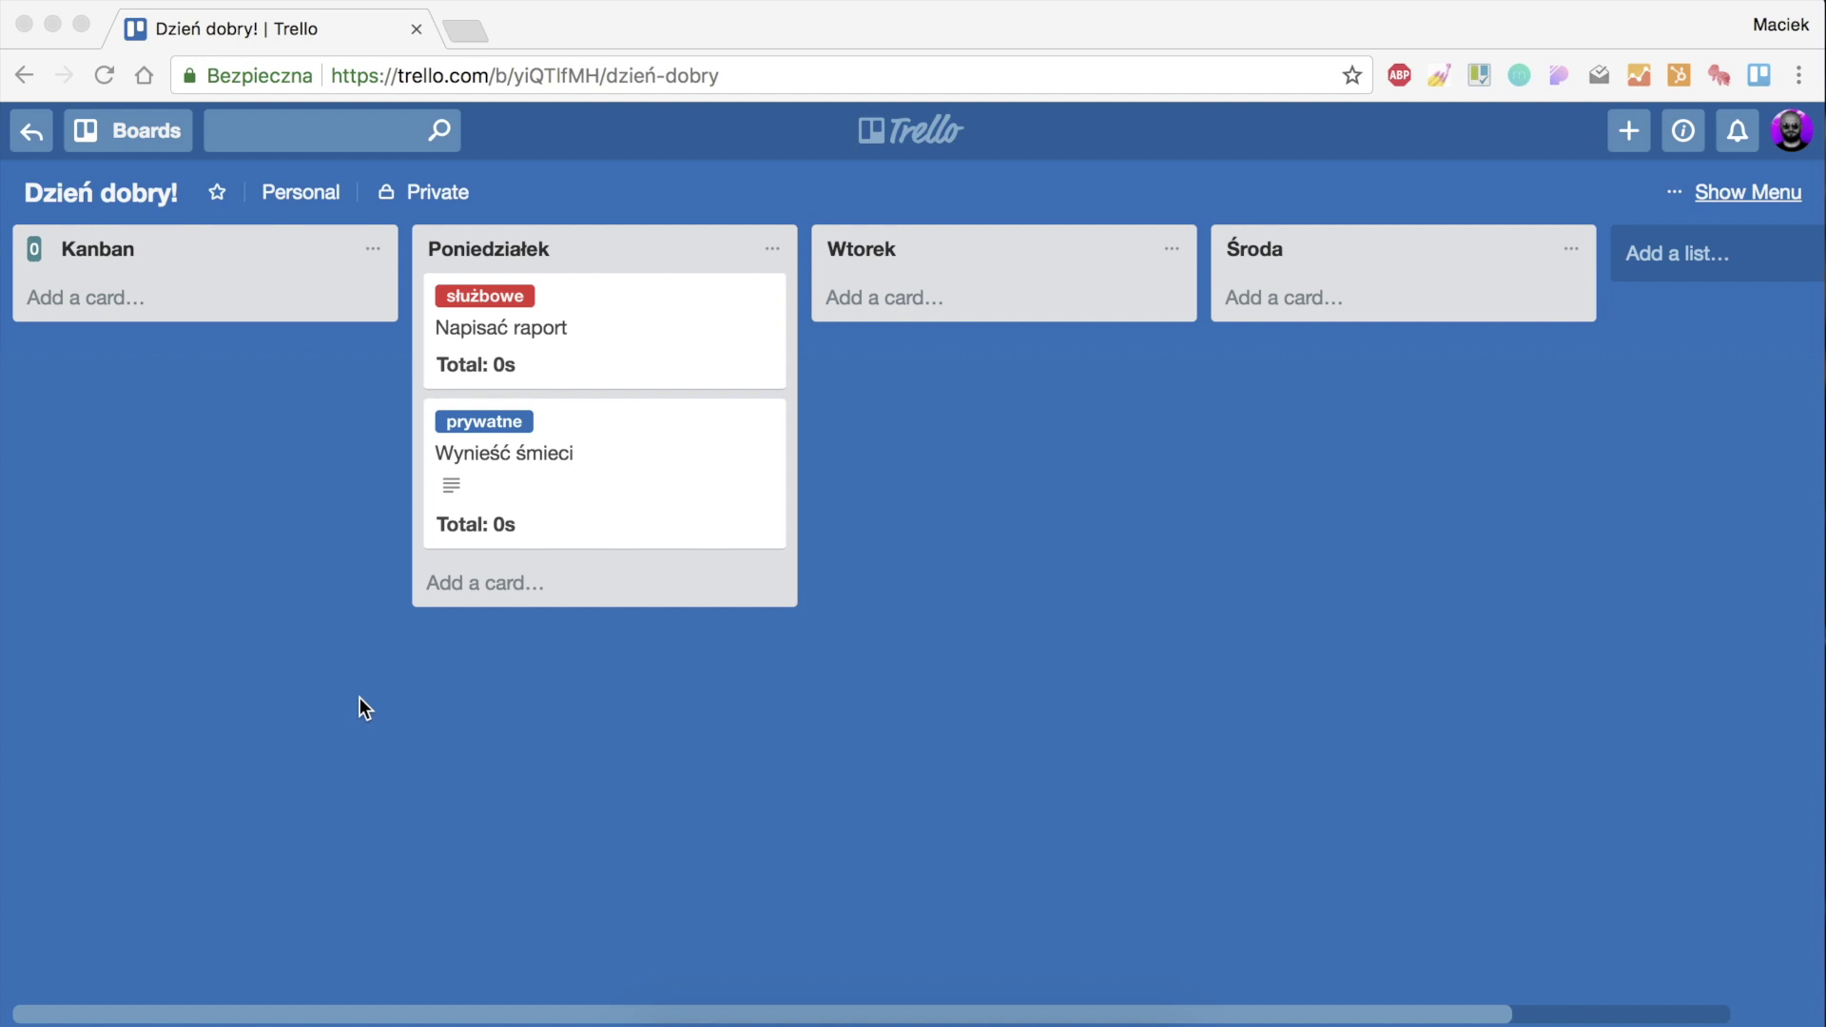
{"action": "left_click", "coordinate": [622, 76]}
{"action": "key", "text": "Return"}
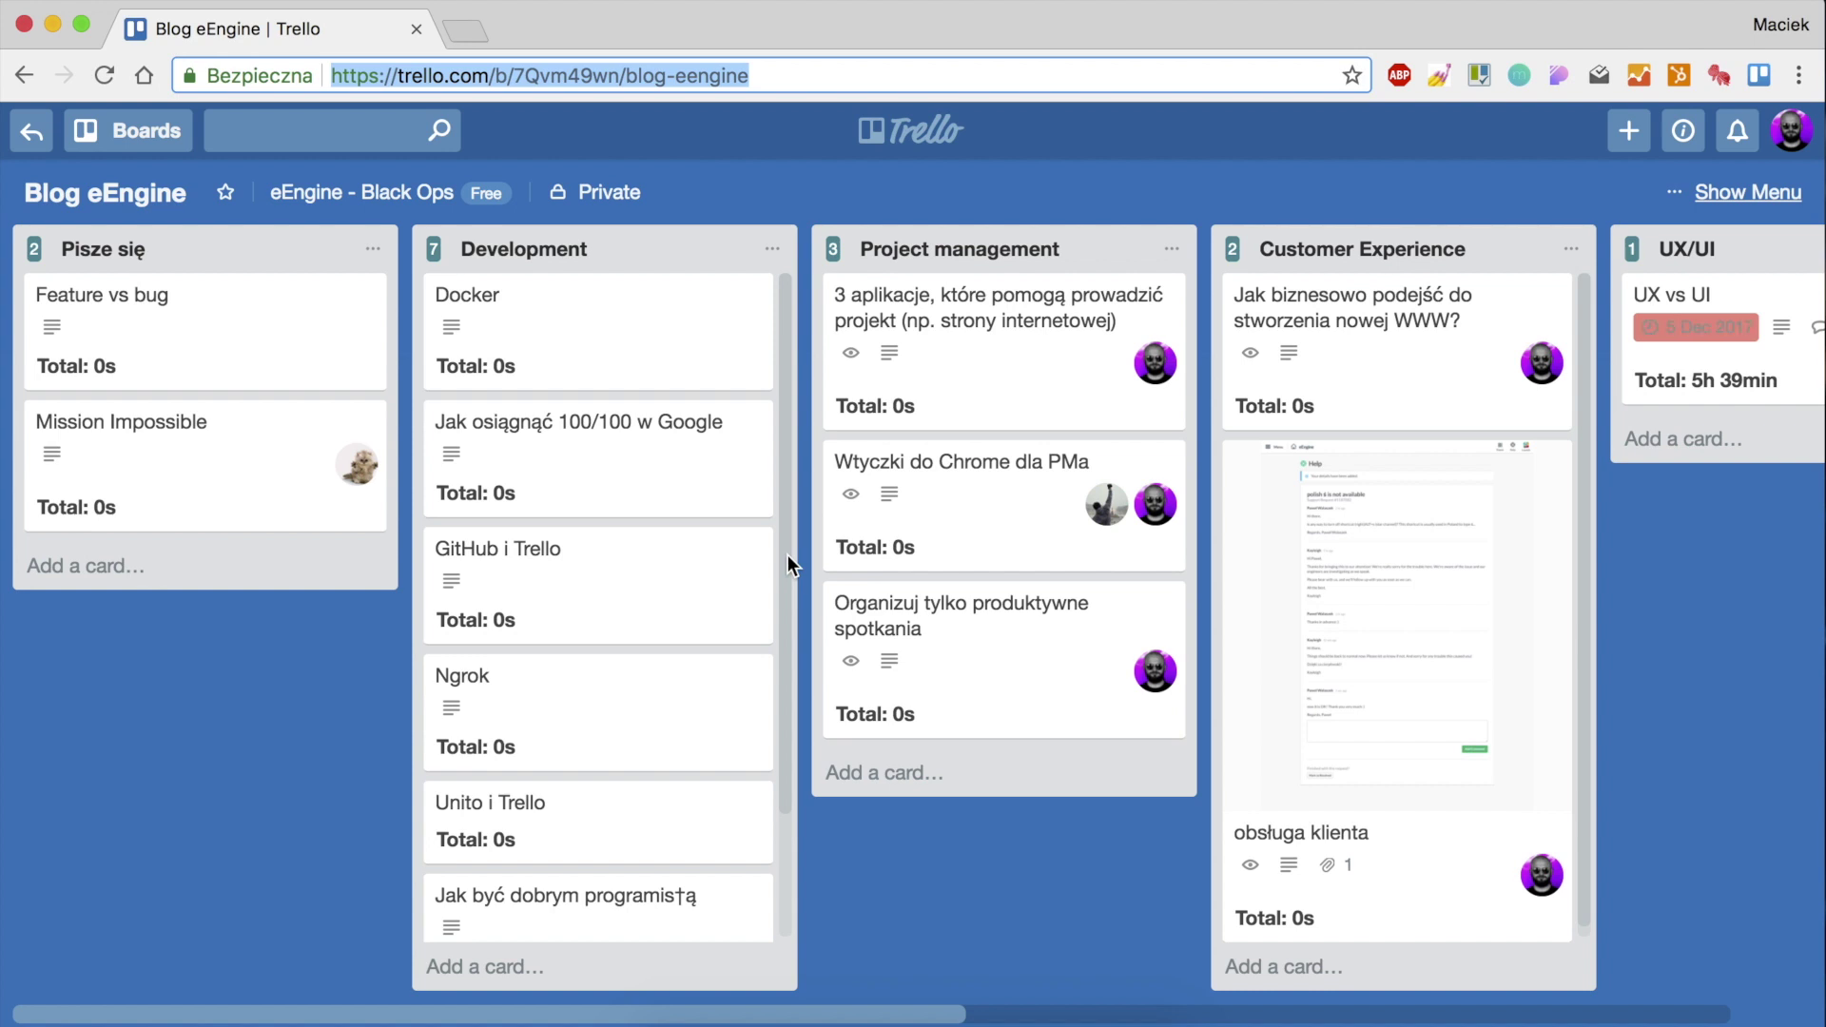
{"action": "left_click", "coordinate": [870, 910]}
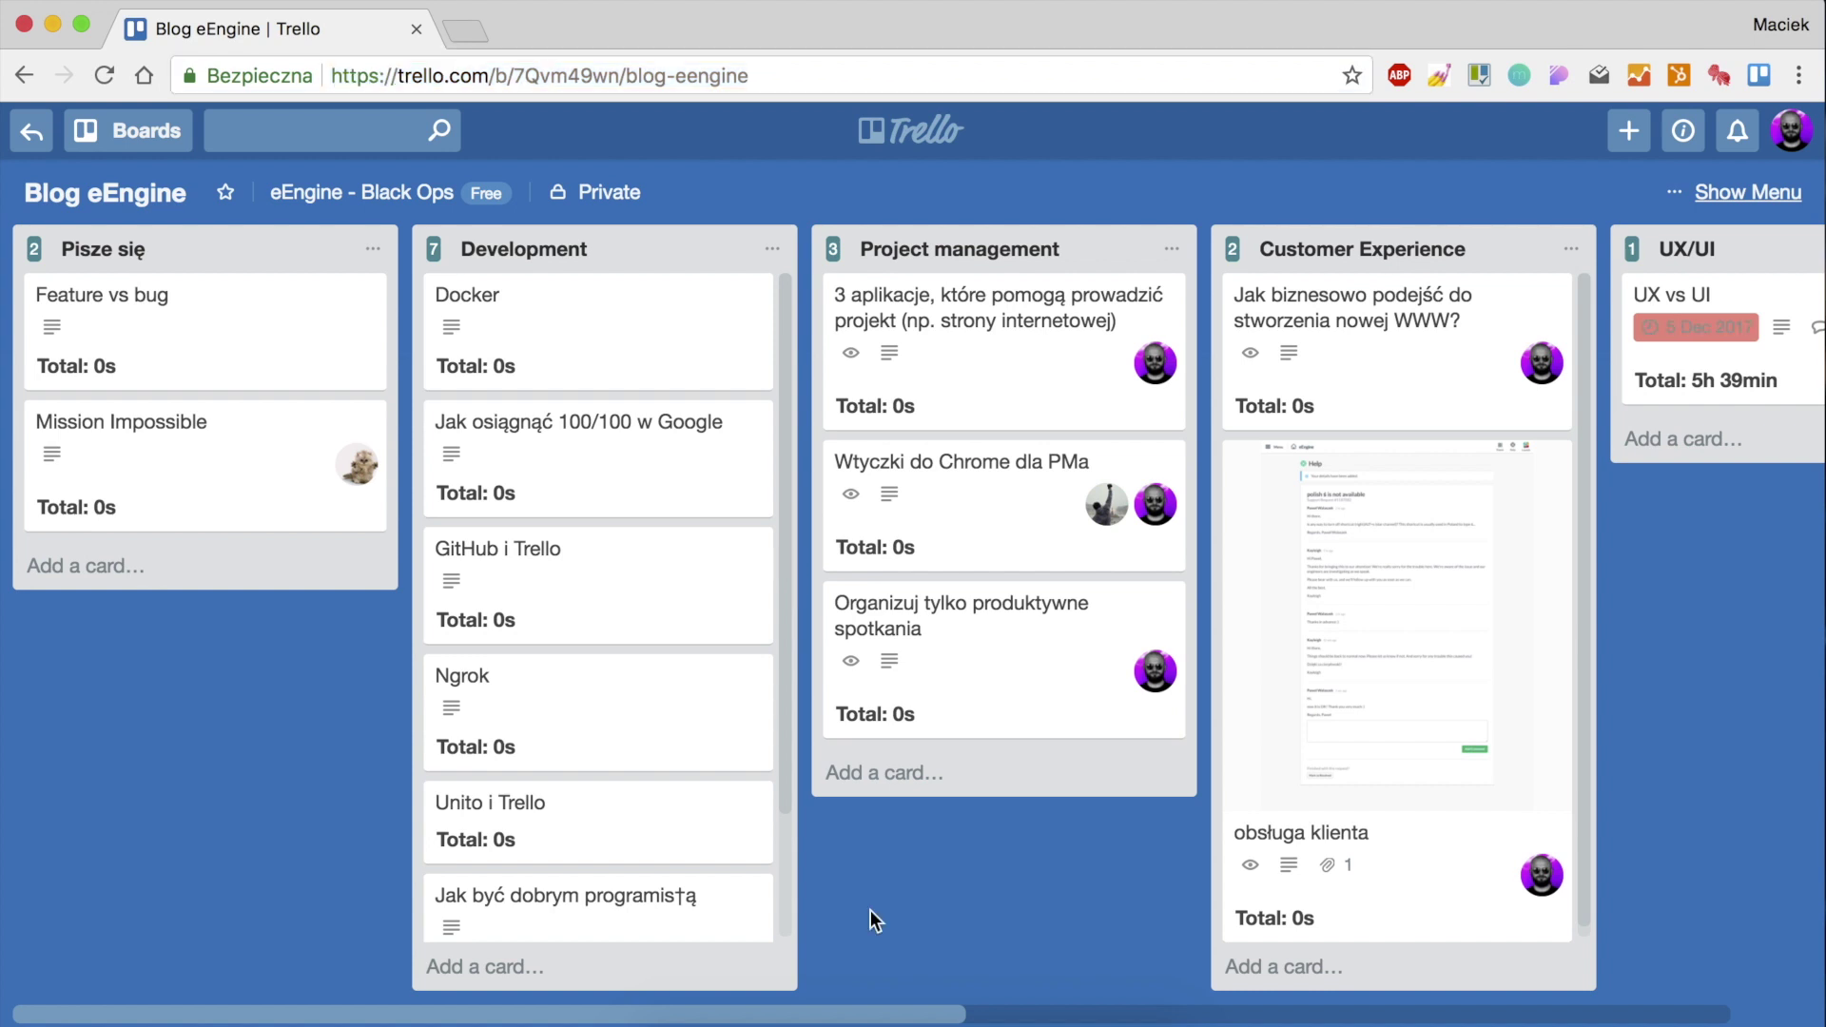